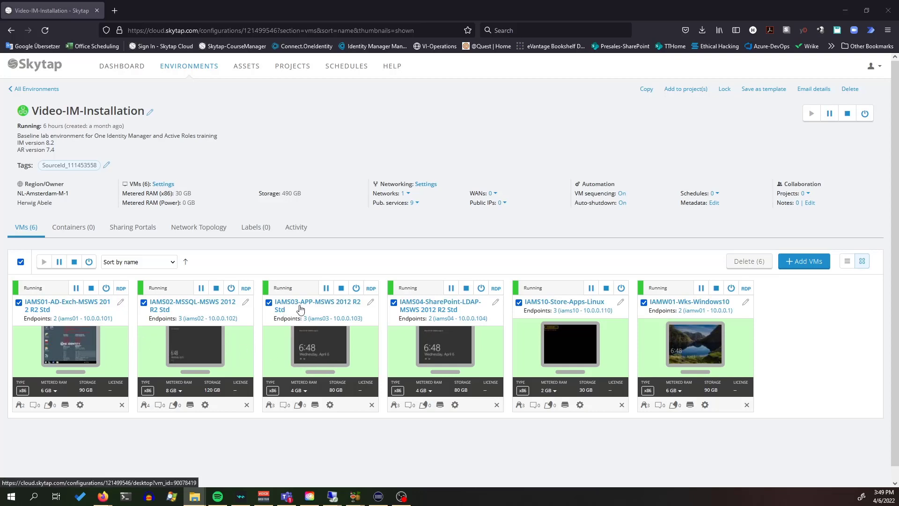
On the IAMS03 VM, open the OneIdentity.8.2 folder on the install (I:) network drive.
{"action": "left_click", "coordinate": [342, 356]}
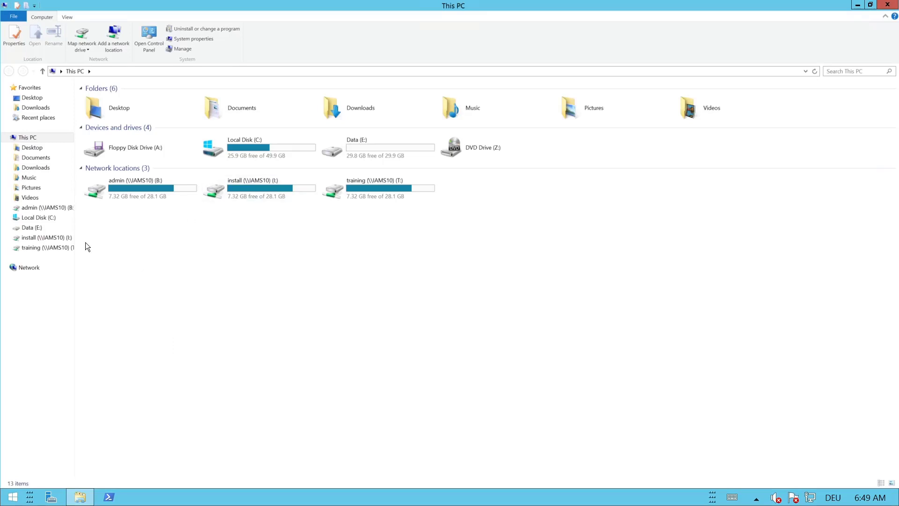
{"action": "left_click", "coordinate": [37, 238]}
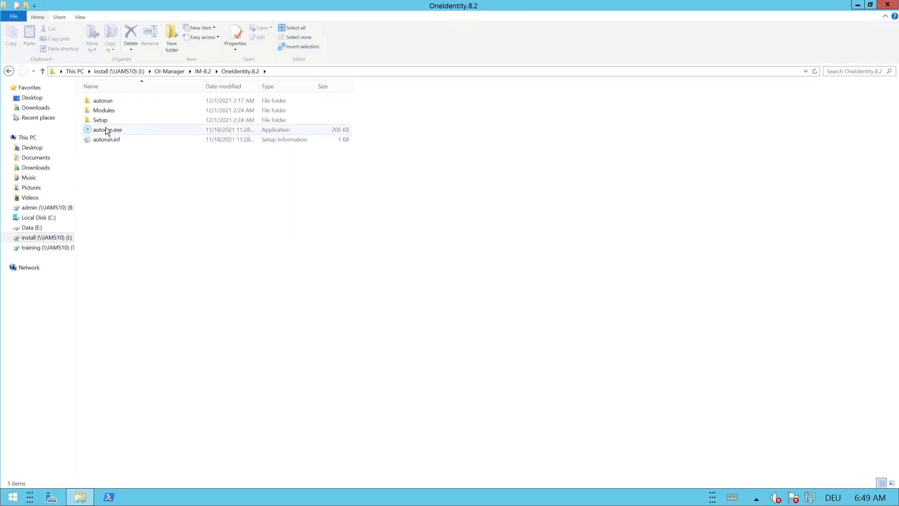
Run autorun.exe and start installing the Web based components from the Installation page.
{"action": "double_click", "coordinate": [111, 132]}
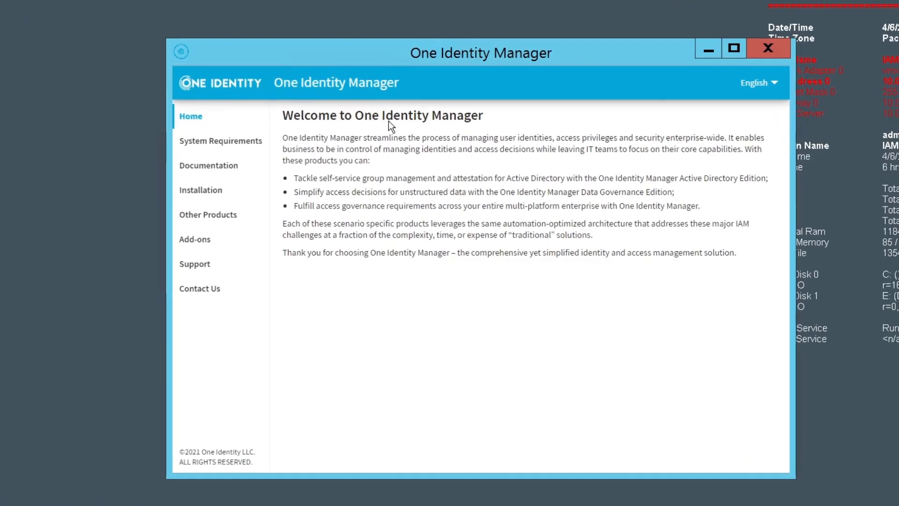
{"action": "left_click", "coordinate": [198, 202]}
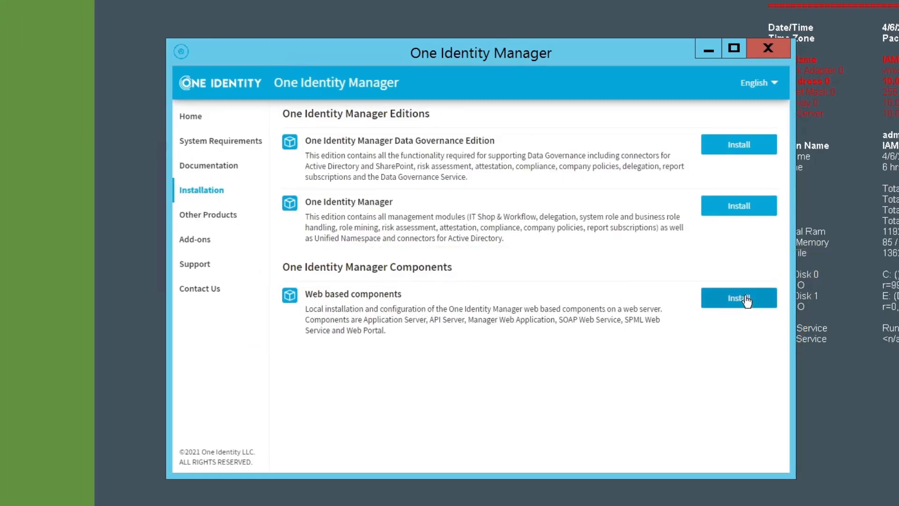
{"action": "left_click", "coordinate": [746, 301]}
{"action": "left_click_drag", "start_coordinate": [553, 54], "coordinate": [508, 36]}
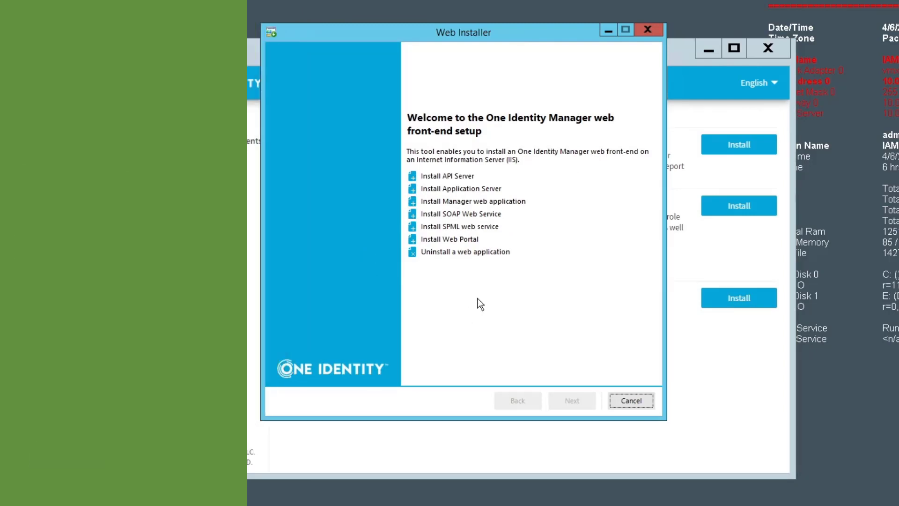
Choose Install Application Server and continue to the Database connection page.
{"action": "left_click", "coordinate": [463, 188]}
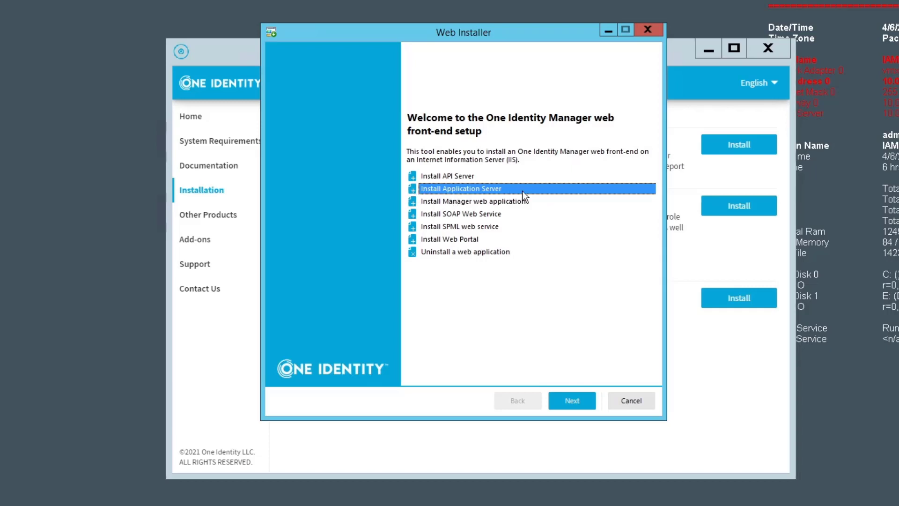
{"action": "left_click", "coordinate": [575, 406]}
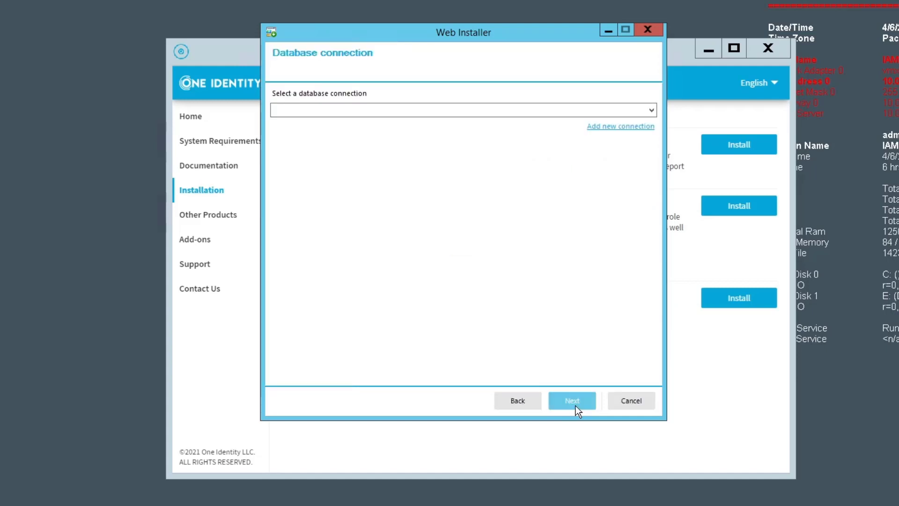
Define a new connection to server iams02 with SQL user svc_1im_sql and its password.
{"action": "left_click", "coordinate": [652, 111]}
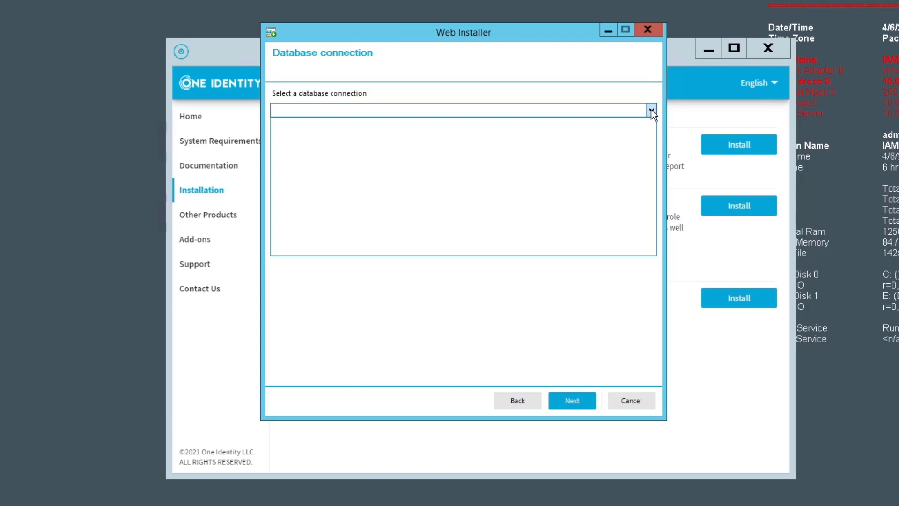
{"action": "left_click", "coordinate": [651, 110]}
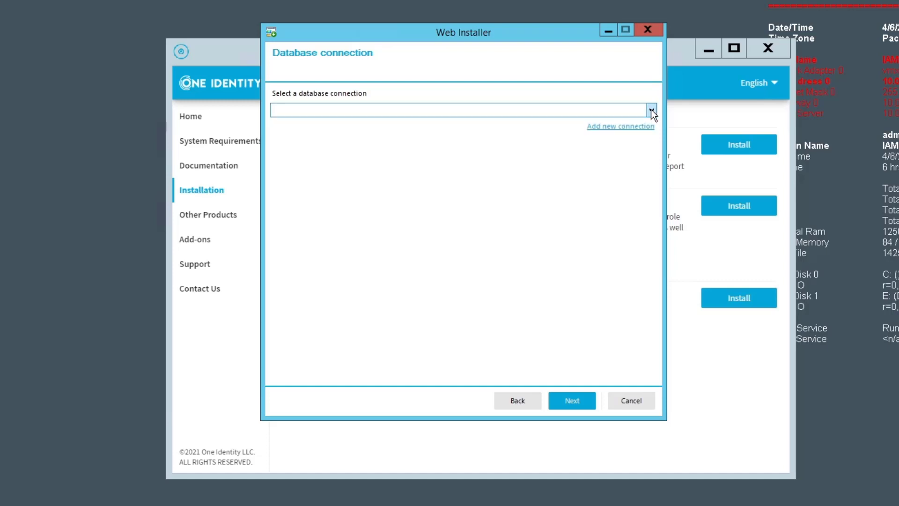
{"action": "left_click", "coordinate": [609, 128]}
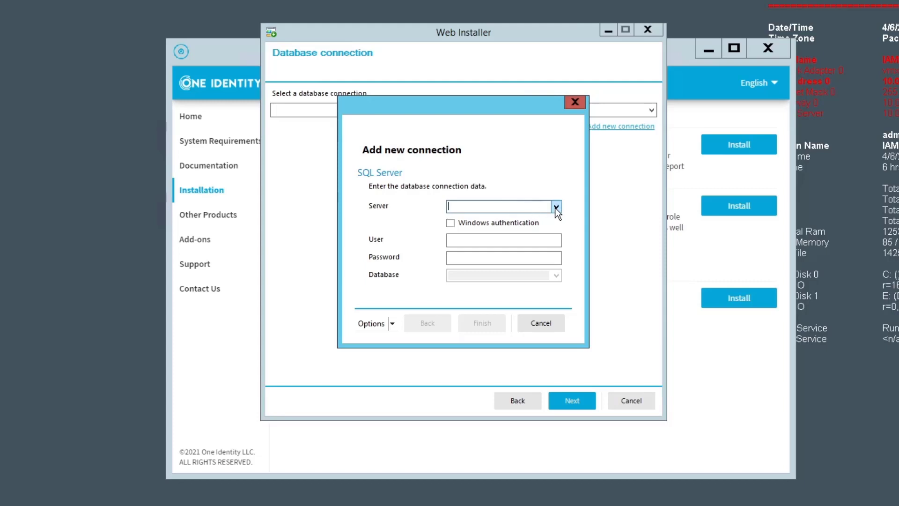
{"action": "type", "text": "iams02"}
{"action": "left_click", "coordinate": [488, 238]}
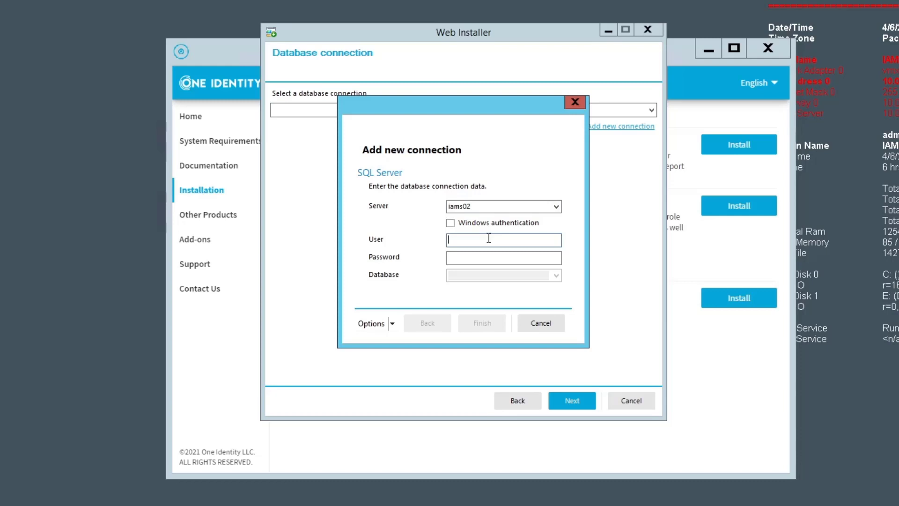
{"action": "type", "text": "svc_"}
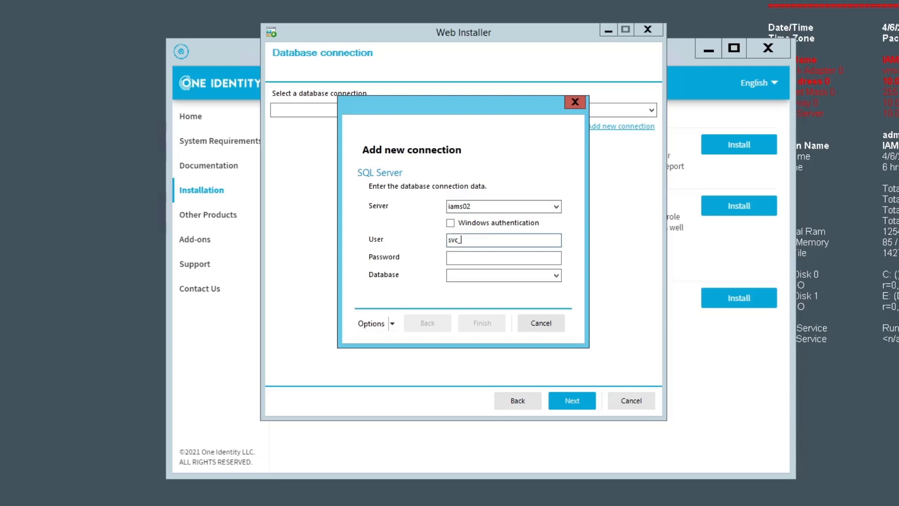
{"action": "type", "text": "1im_sql"}
{"action": "left_click", "coordinate": [465, 257]}
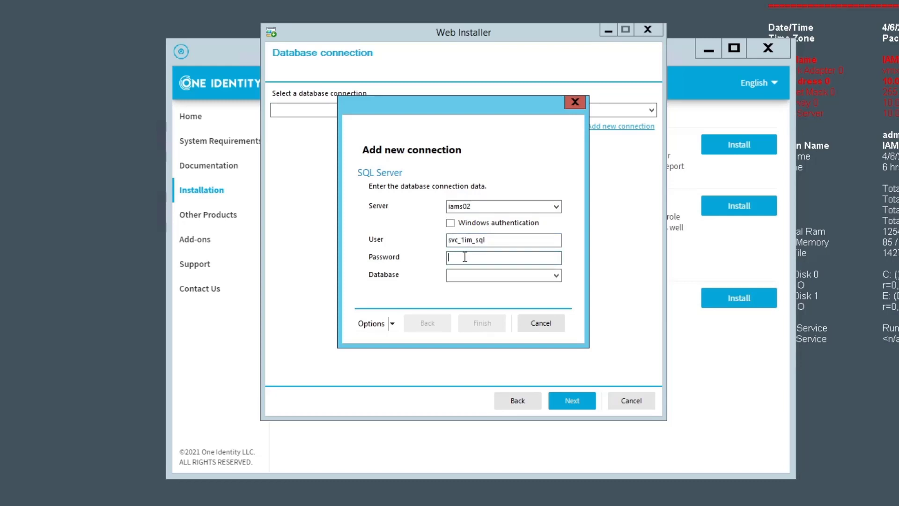
{"action": "type", "text": "*********"}
Select the OneIM database and save the iams02\OneIM connection.
{"action": "left_click", "coordinate": [557, 277]}
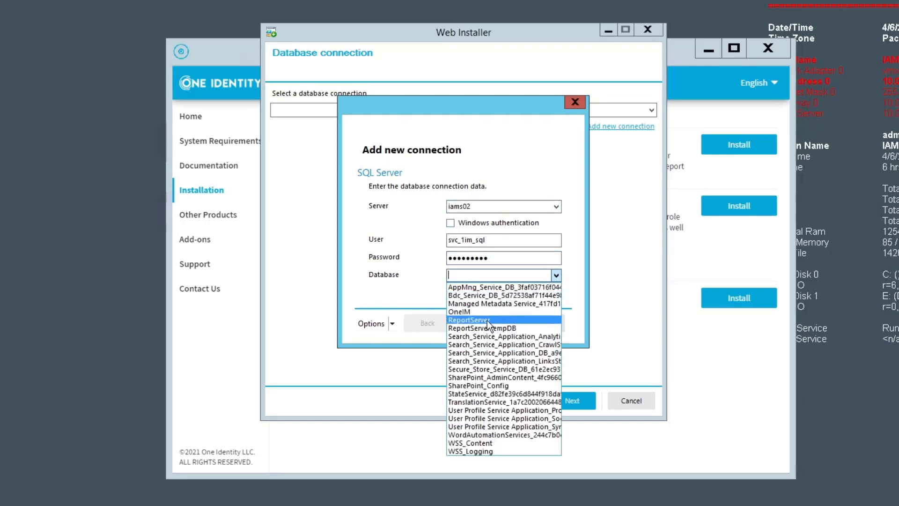
{"action": "left_click", "coordinate": [476, 310]}
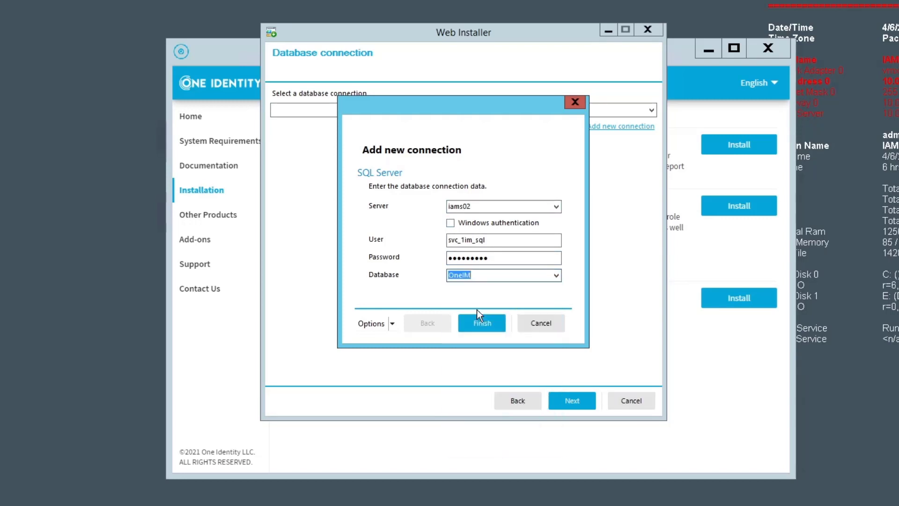
{"action": "left_click", "coordinate": [484, 278]}
{"action": "left_click", "coordinate": [483, 330]}
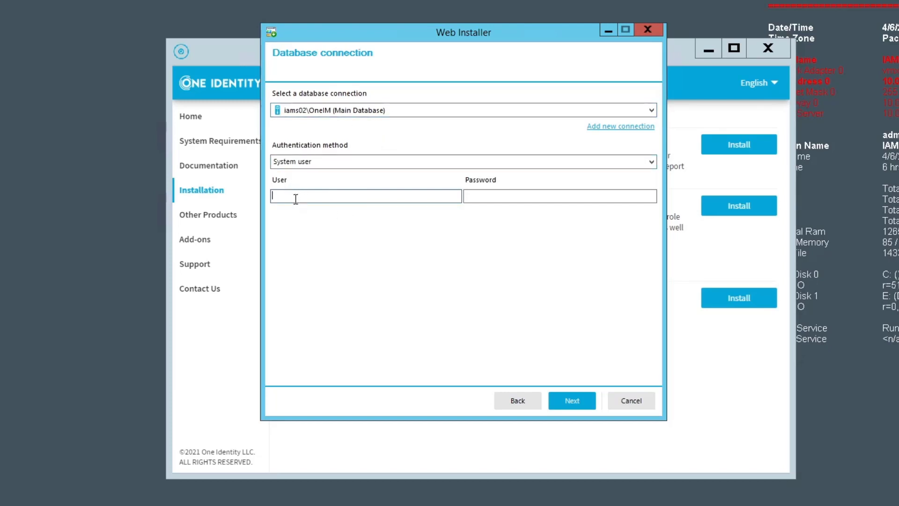
Log in with the system user name and password, then accept AppServer on Default Web Site.
{"action": "type", "text": "herwig"}
{"action": "key", "text": "Tab"}
{"action": "key", "text": "ctrl+v"}
{"action": "left_click", "coordinate": [562, 402]}
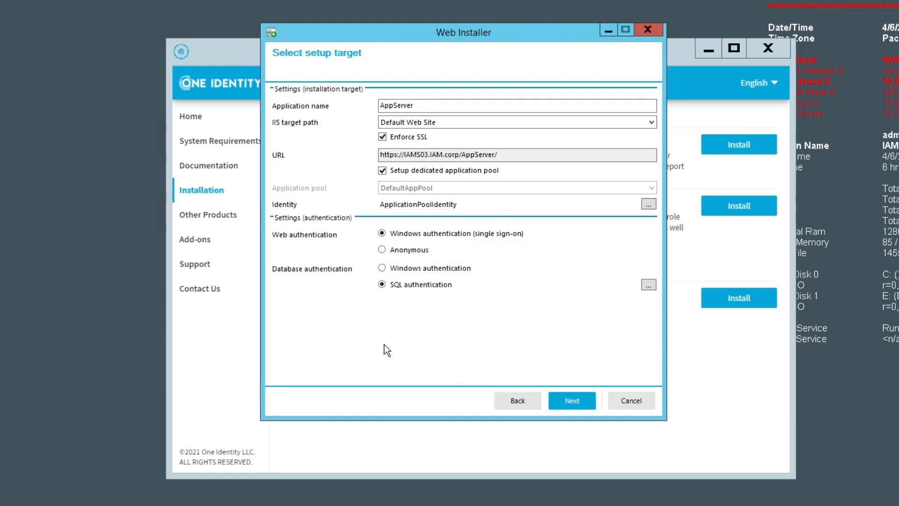
{"action": "left_click", "coordinate": [577, 402]}
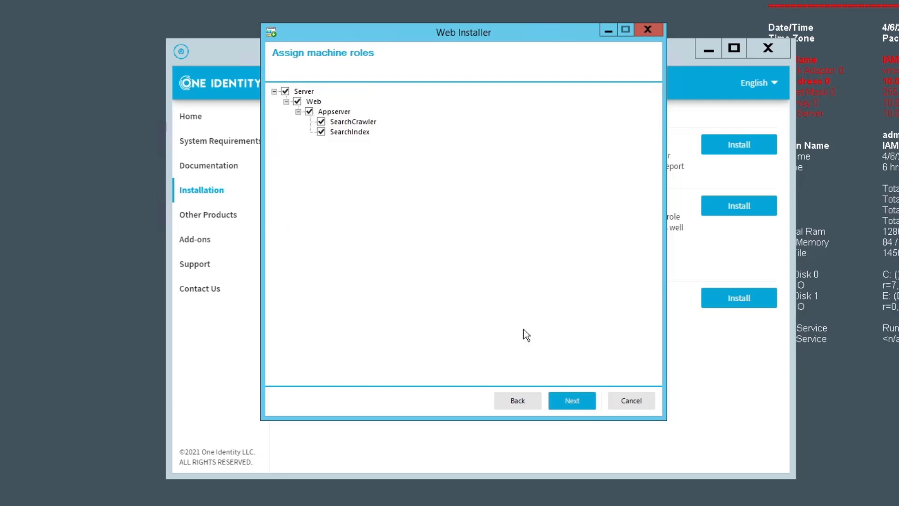
Keep all machine roles and use the iams03.iam.corp certificate for session tokens.
{"action": "left_click", "coordinate": [574, 399]}
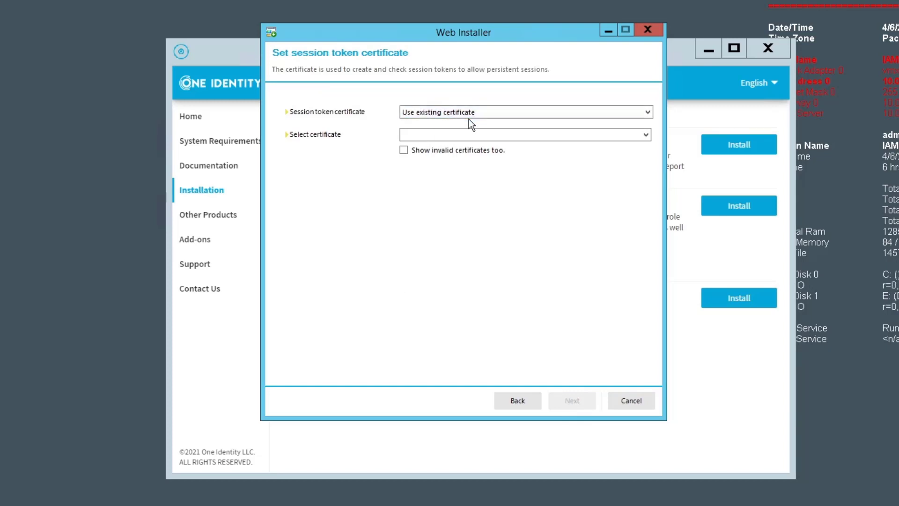
{"action": "left_click", "coordinate": [644, 136]}
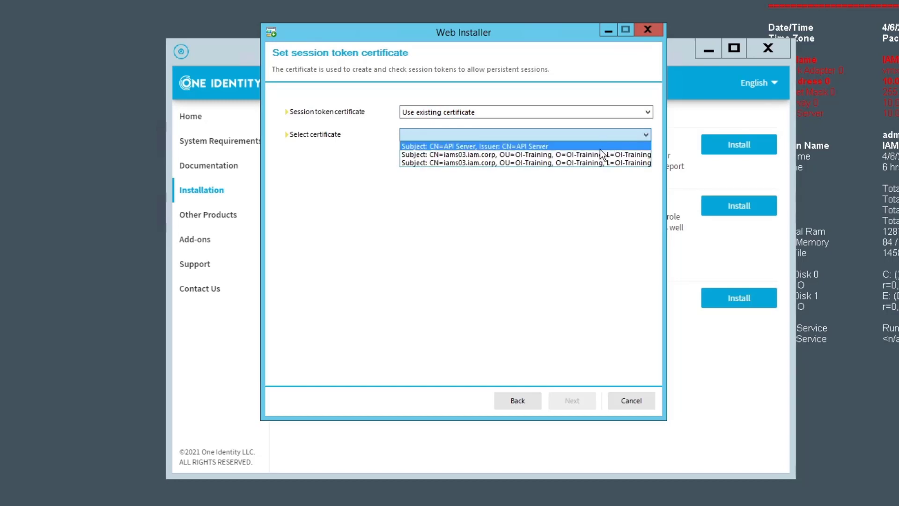
{"action": "left_click", "coordinate": [601, 163]}
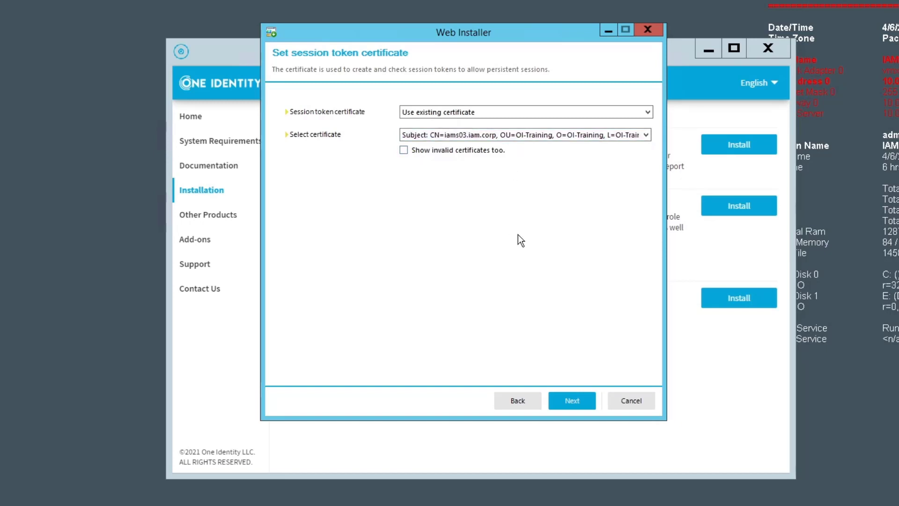
{"action": "left_click", "coordinate": [575, 402]}
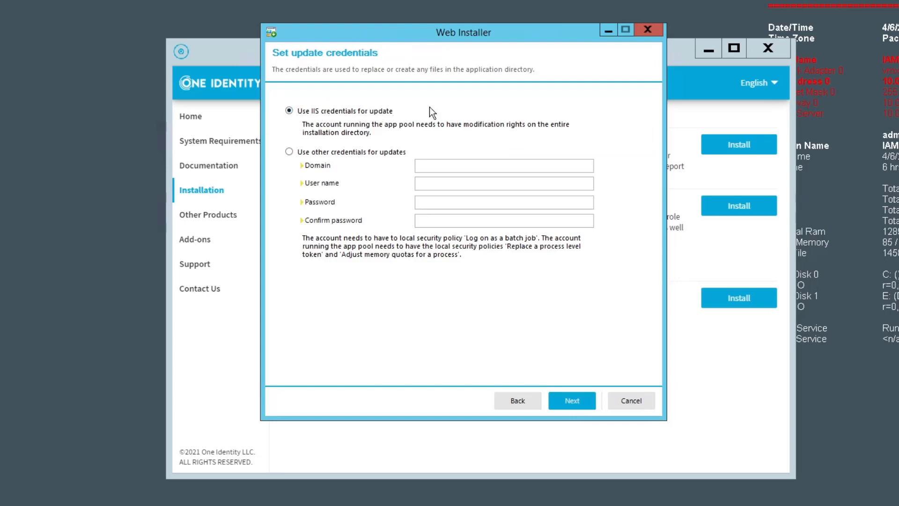
Keep IIS update credentials, let the Application Server setup run to Done, and finish.
{"action": "left_click", "coordinate": [567, 401]}
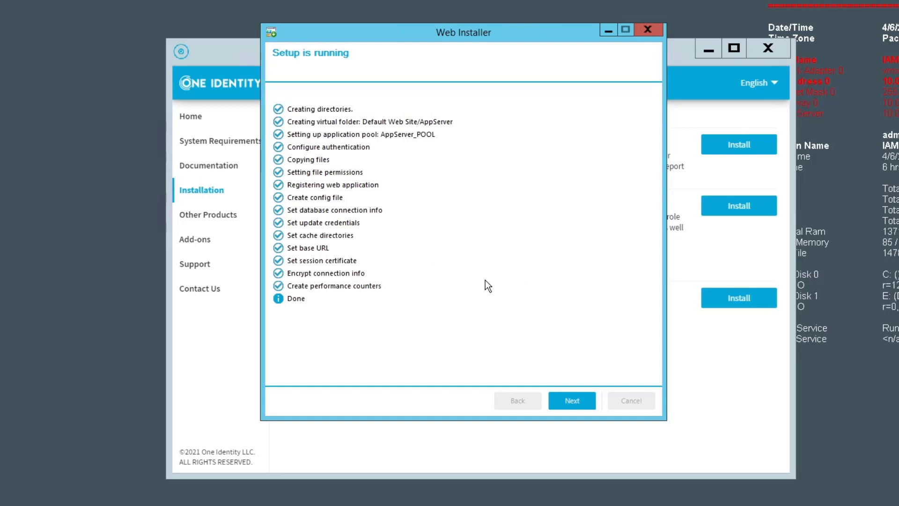
{"action": "left_click", "coordinate": [572, 401]}
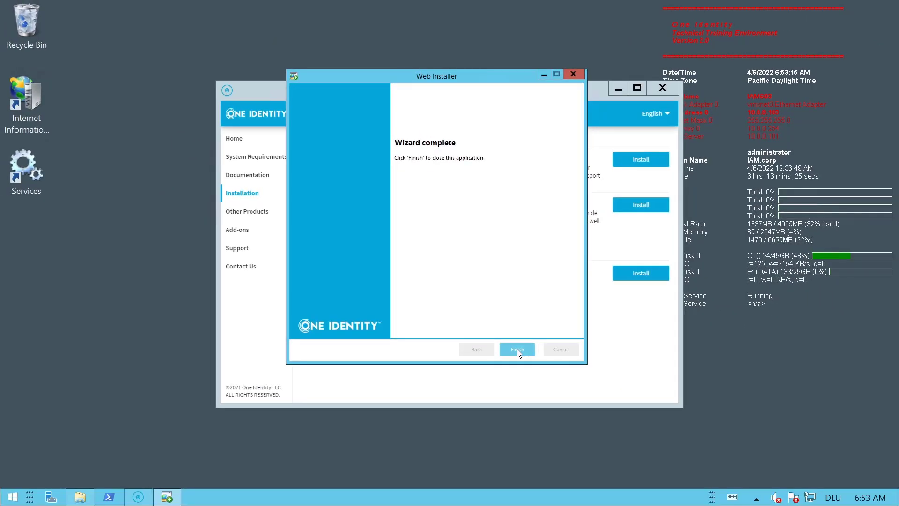
{"action": "left_click", "coordinate": [572, 401]}
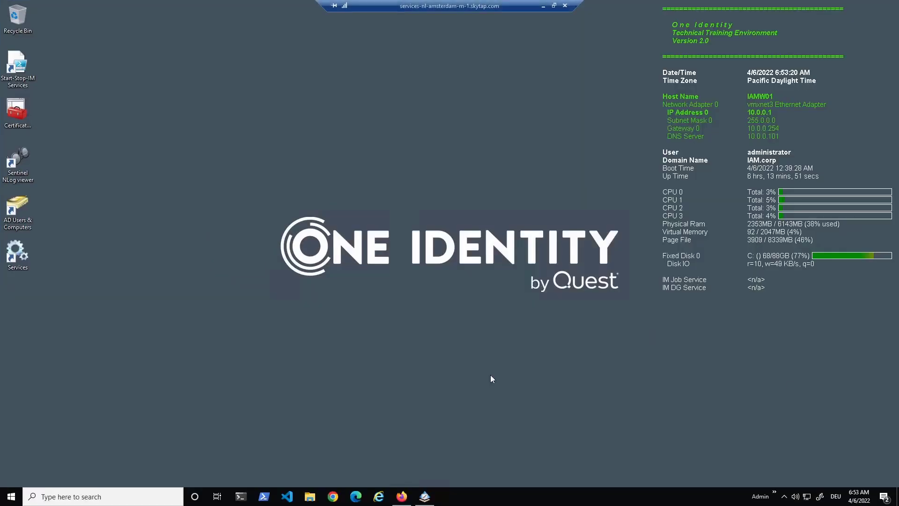
Close both Job Service - IAMS03 tabs in Firefox and return to the documentation Welcome page.
{"action": "left_click", "coordinate": [401, 496]}
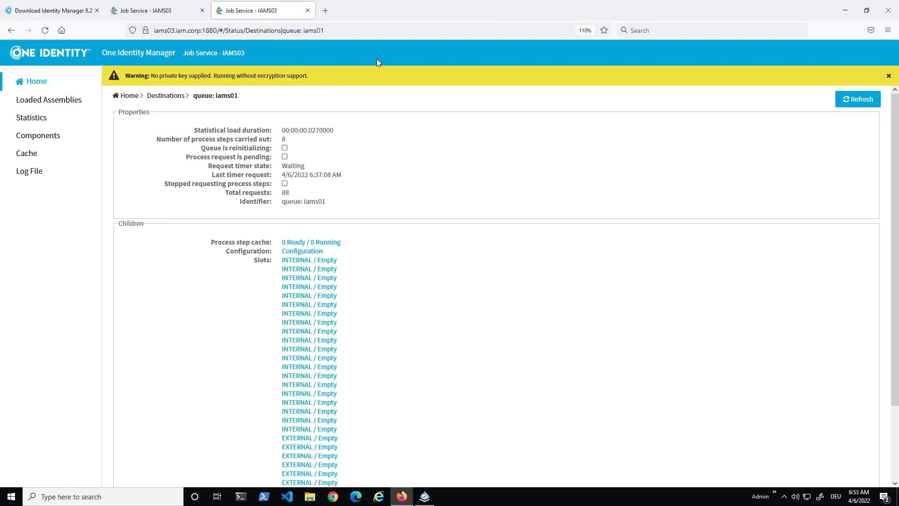
{"action": "left_click", "coordinate": [308, 10]}
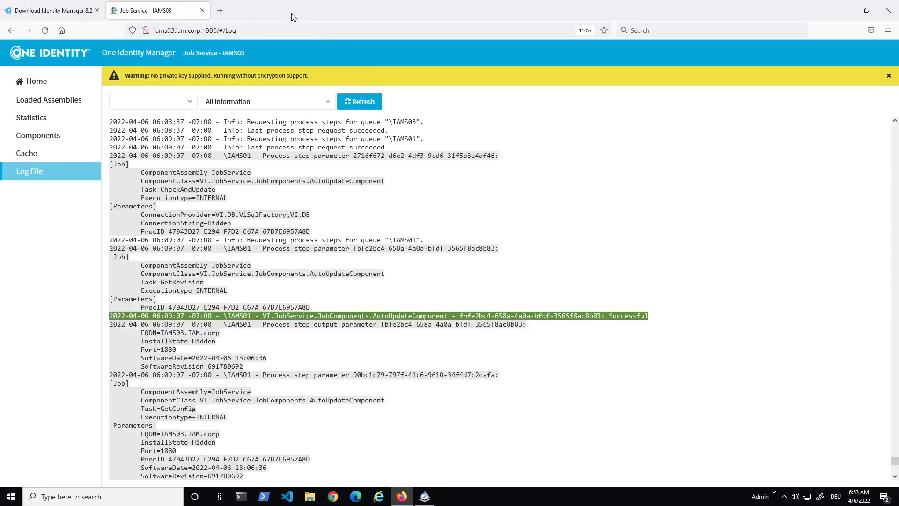
{"action": "left_click", "coordinate": [201, 10]}
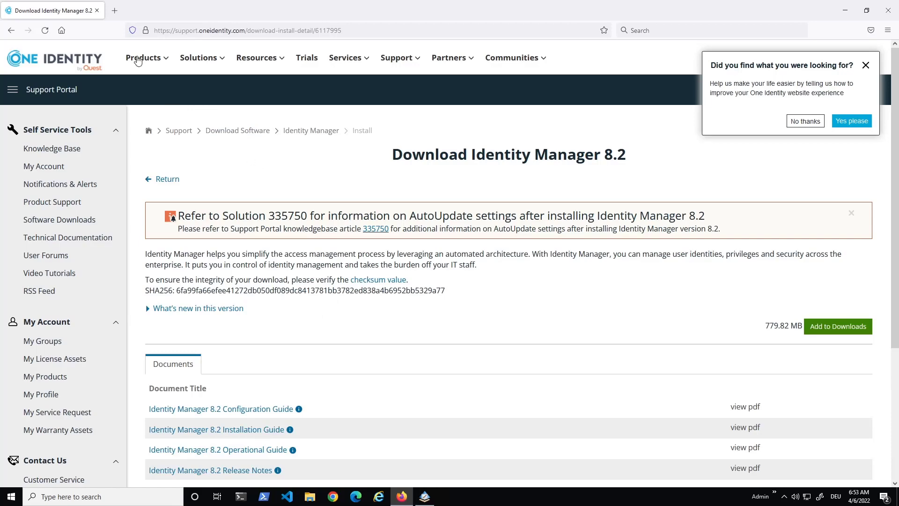
{"action": "left_click", "coordinate": [61, 31]}
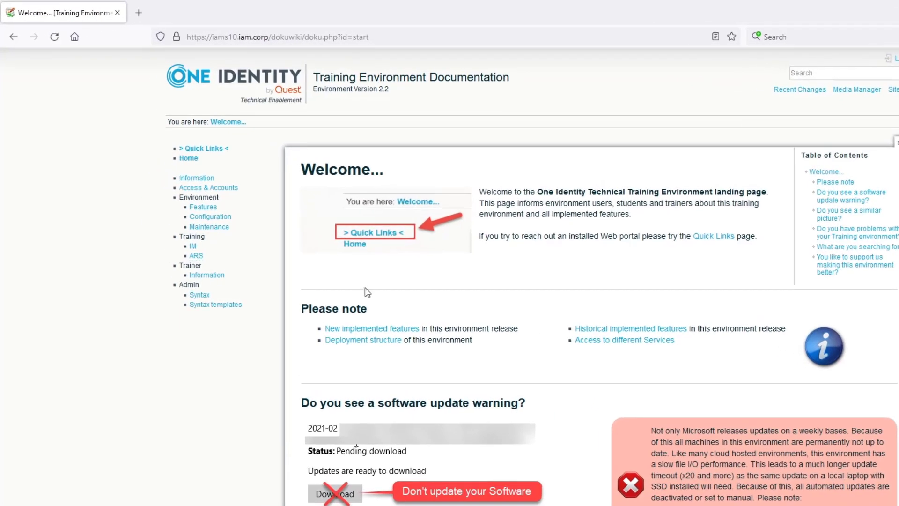
From the docs' Quick Links, open the App Server's Application Server link in a new tab.
{"action": "left_click", "coordinate": [199, 149]}
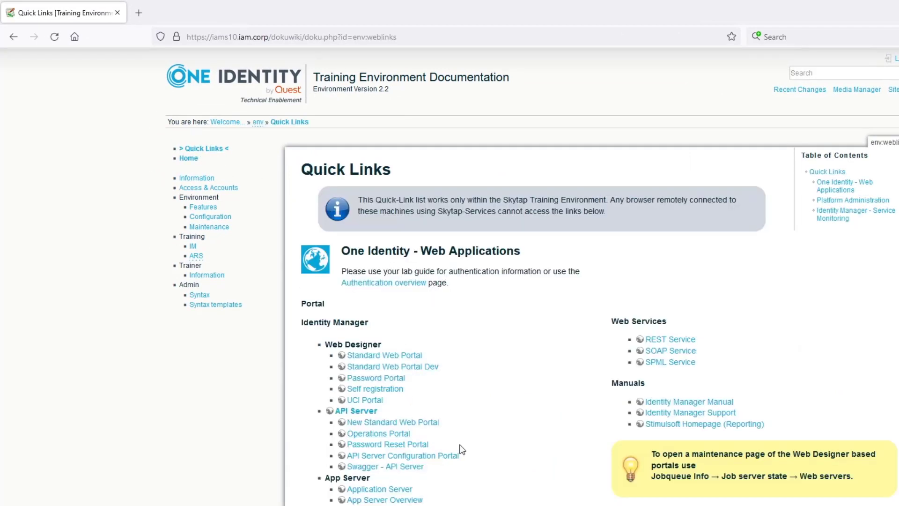
{"action": "left_click", "coordinate": [441, 29]}
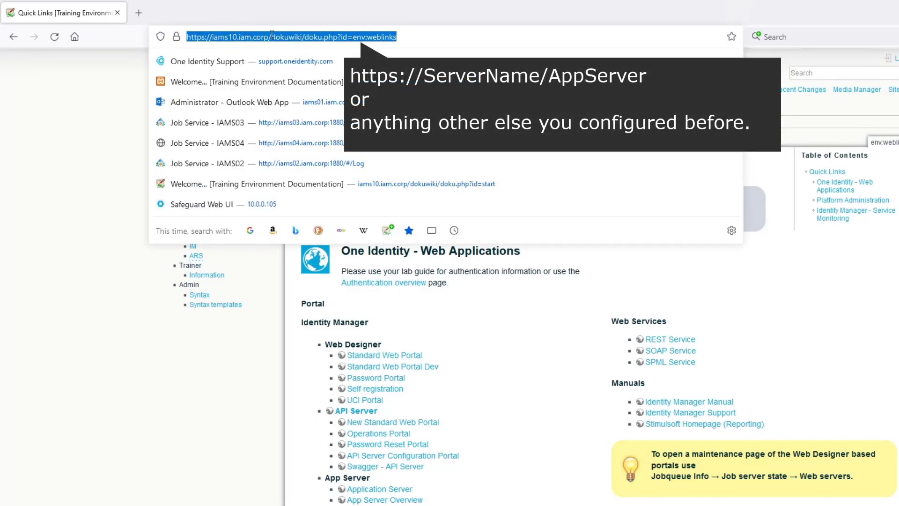
{"action": "key", "text": "Escape"}
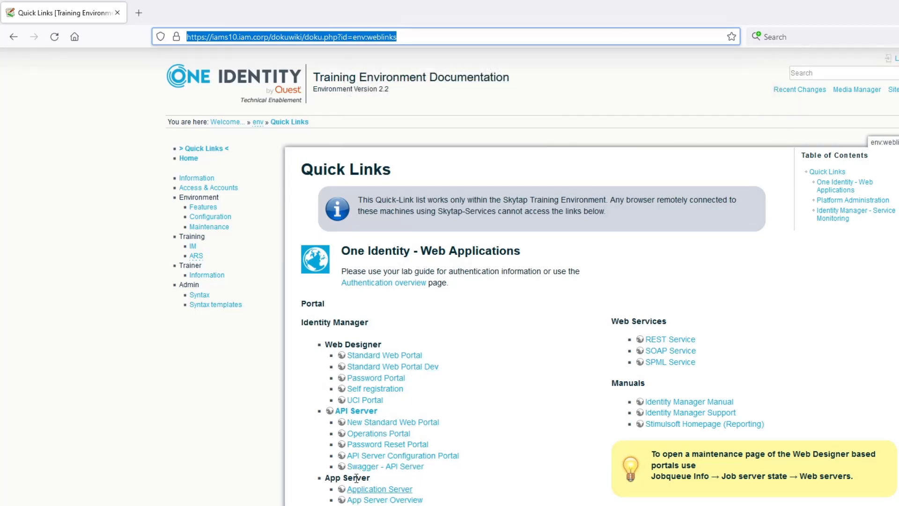
{"action": "left_click", "coordinate": [383, 490]}
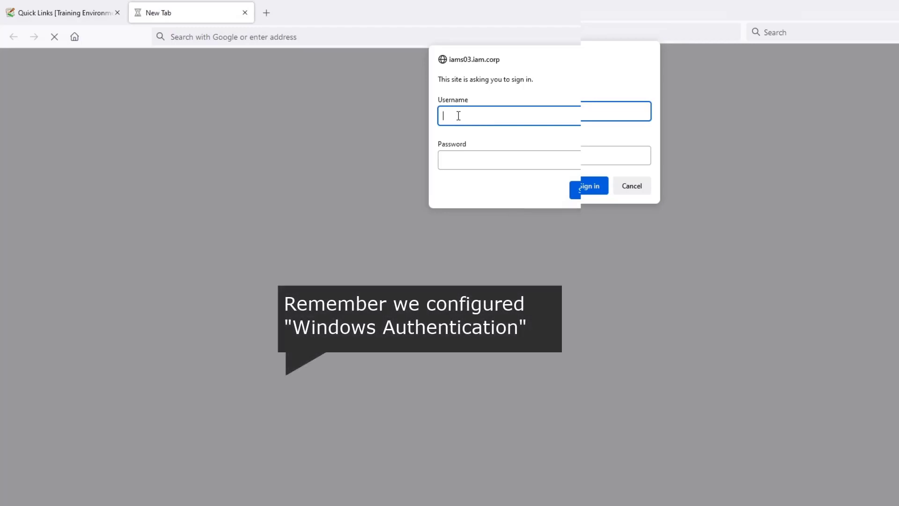
Sign in to iams03.iam.corp with the domain administrator user name and password.
{"action": "type", "text": "iam\\administrator"}
{"action": "key", "text": "Tab"}
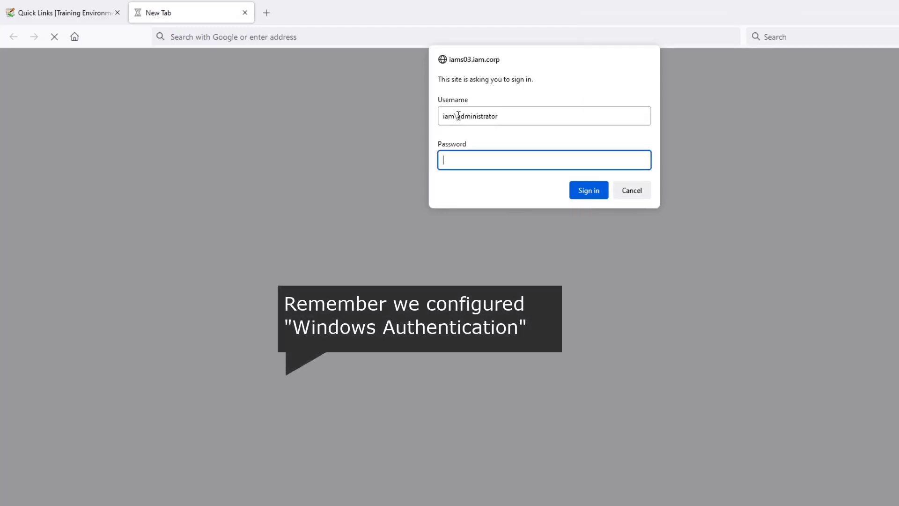
{"action": "type", "text": "•••••••••"}
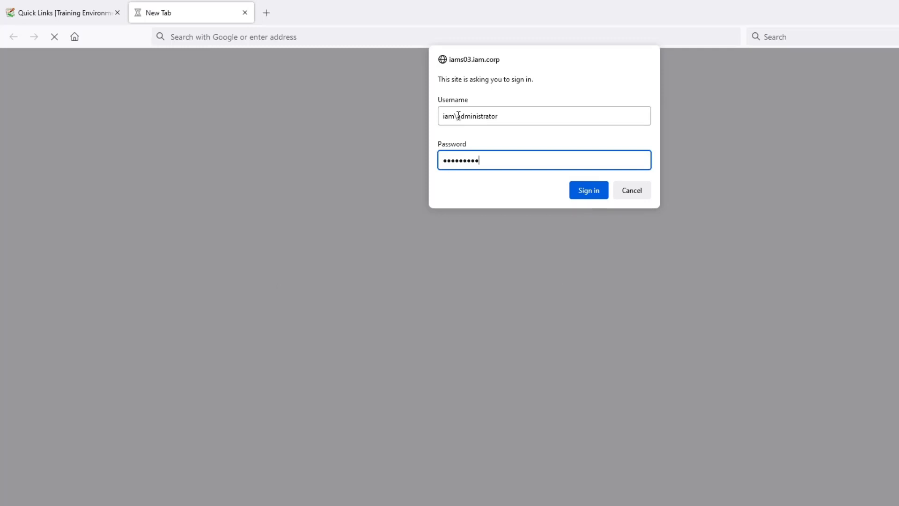
{"action": "key", "text": "Return"}
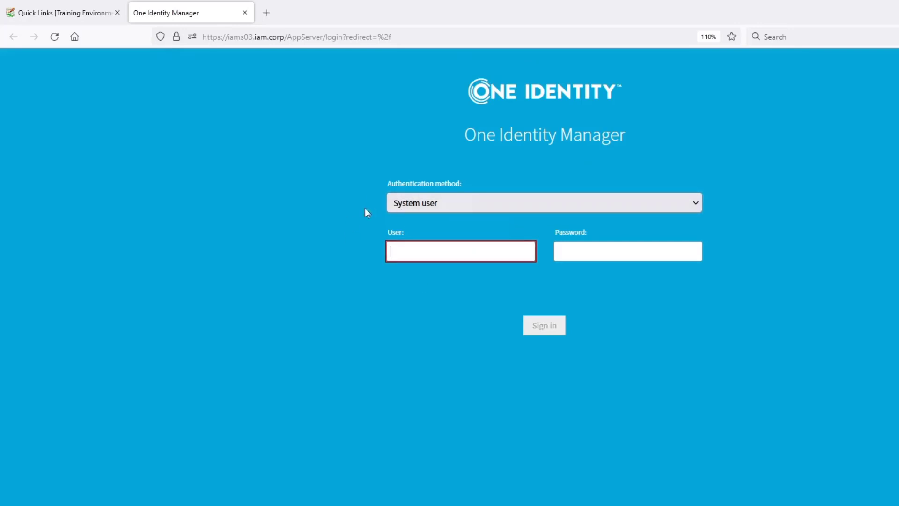
Sign in to the AppServer with System user authentication using the system user name and password.
{"action": "left_click", "coordinate": [413, 253]}
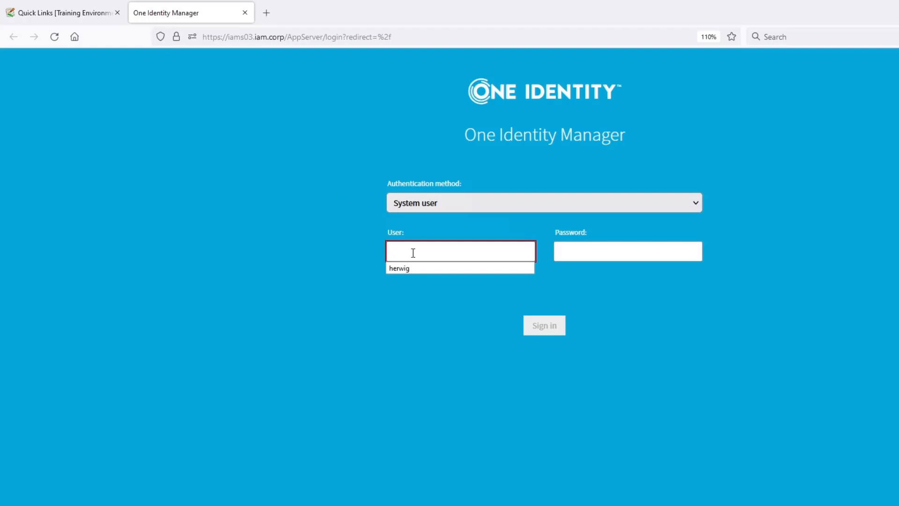
{"action": "type", "text": "herwig"}
{"action": "key", "text": "Tab"}
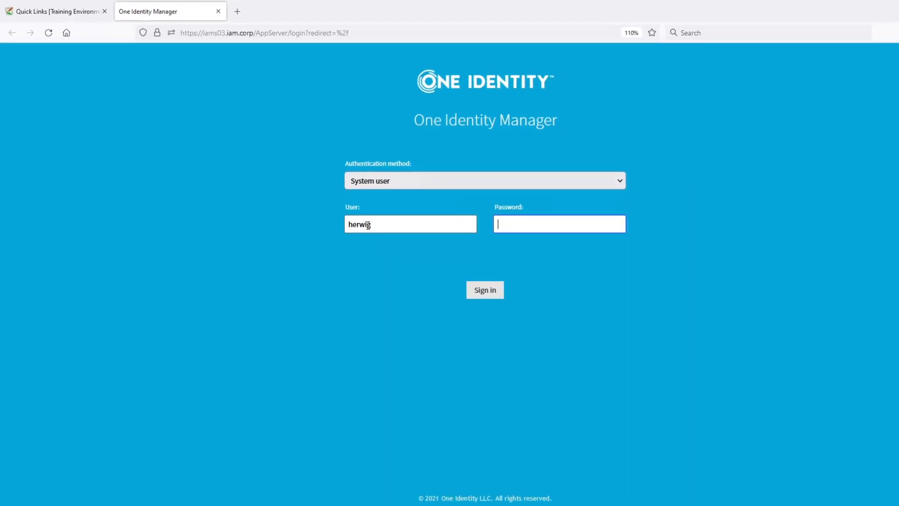
{"action": "left_click", "coordinate": [535, 330]}
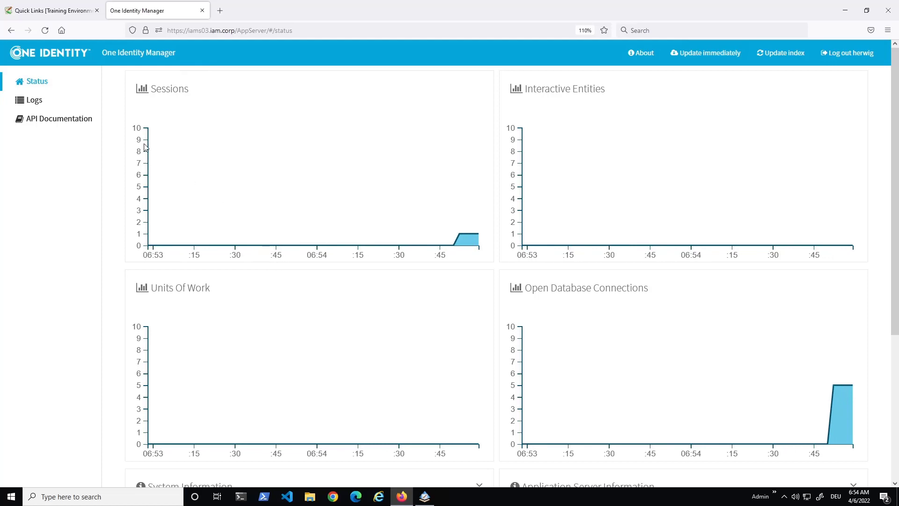
Browse the API Documentation endpoint list down and back up to the top.
{"action": "left_click", "coordinate": [45, 121]}
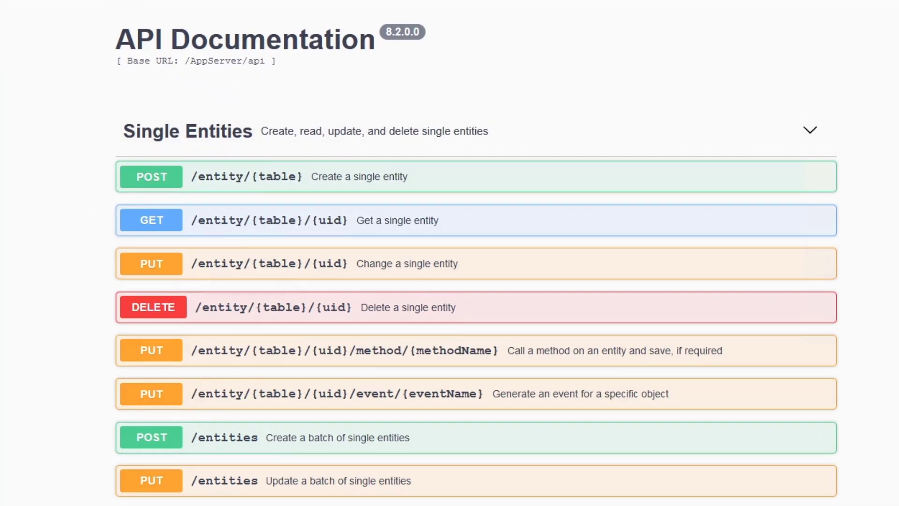
{"action": "scroll", "coordinate": [255, 367], "scroll_direction": "down", "scroll_amount": 6}
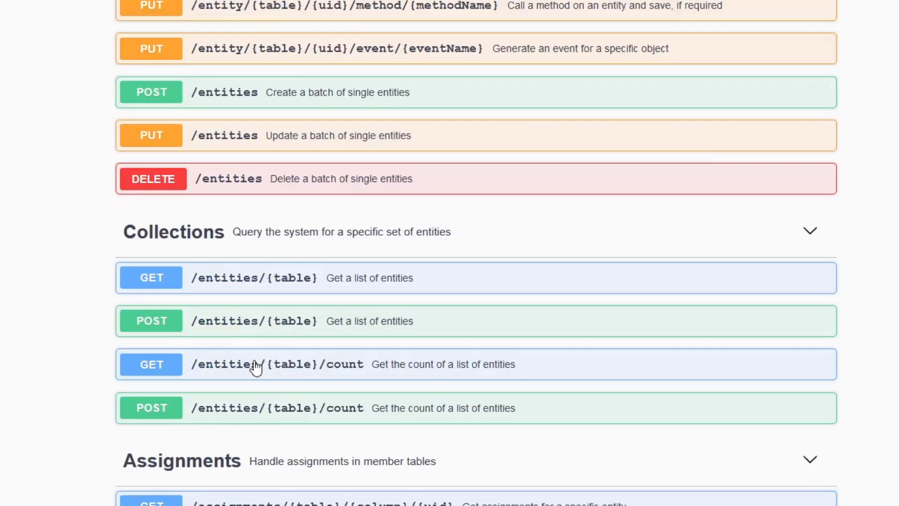
{"action": "scroll", "coordinate": [255, 367], "scroll_direction": "up", "scroll_amount": 6}
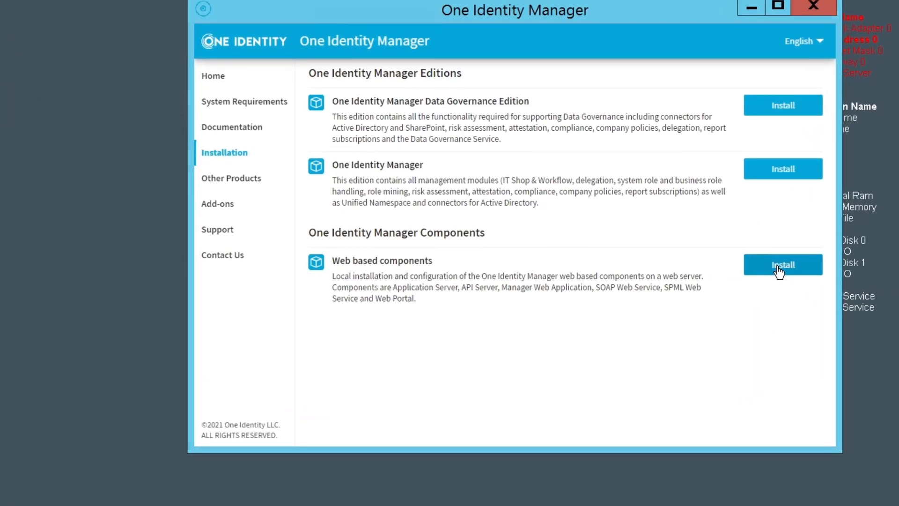
Choose Install Web Portal and connect to the OneIM main database with the system user password.
{"action": "left_click", "coordinate": [778, 271]}
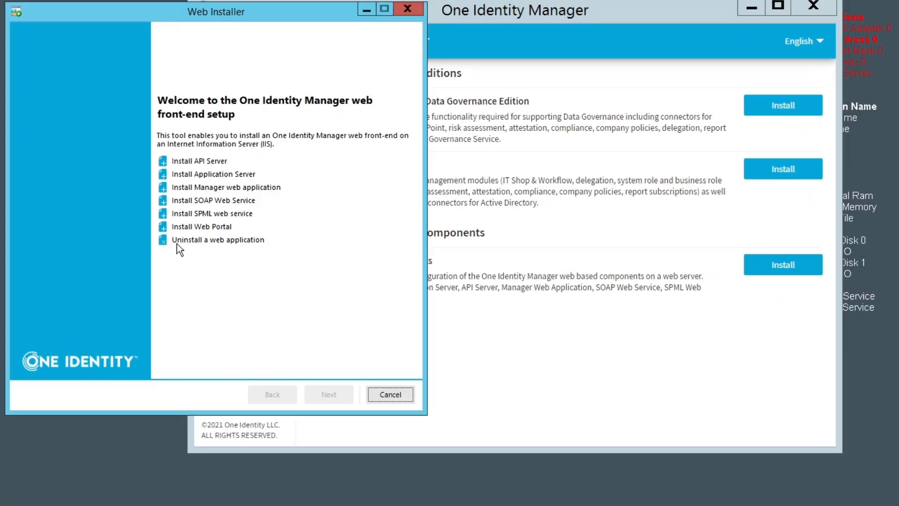
{"action": "left_click", "coordinate": [183, 227]}
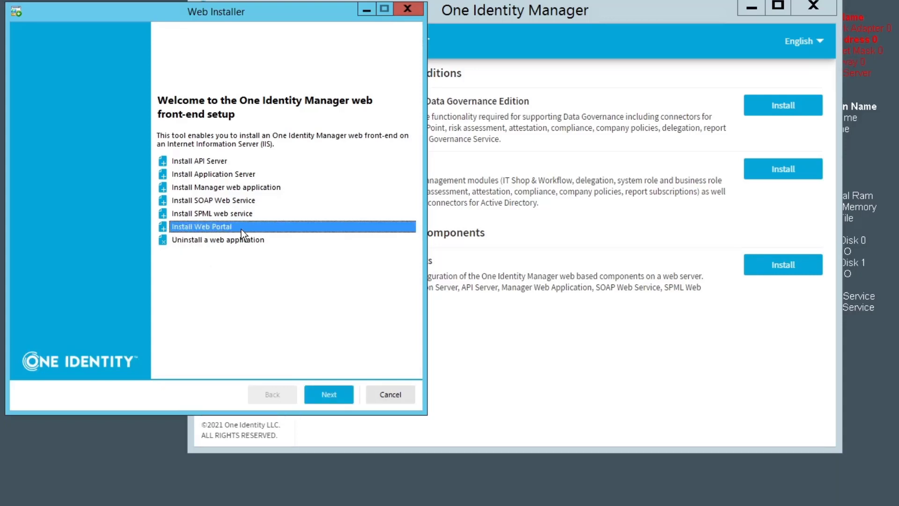
{"action": "left_click", "coordinate": [330, 393]}
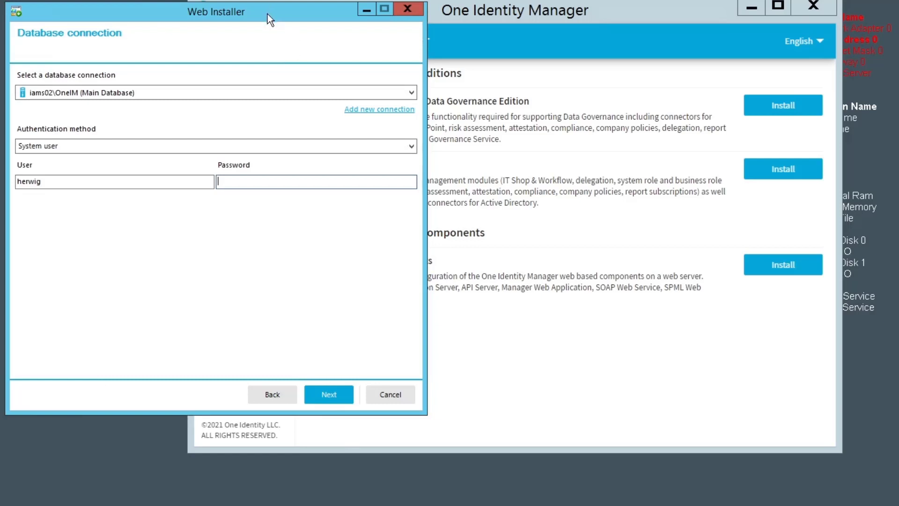
{"action": "left_click_drag", "start_coordinate": [268, 14], "coordinate": [502, 1]}
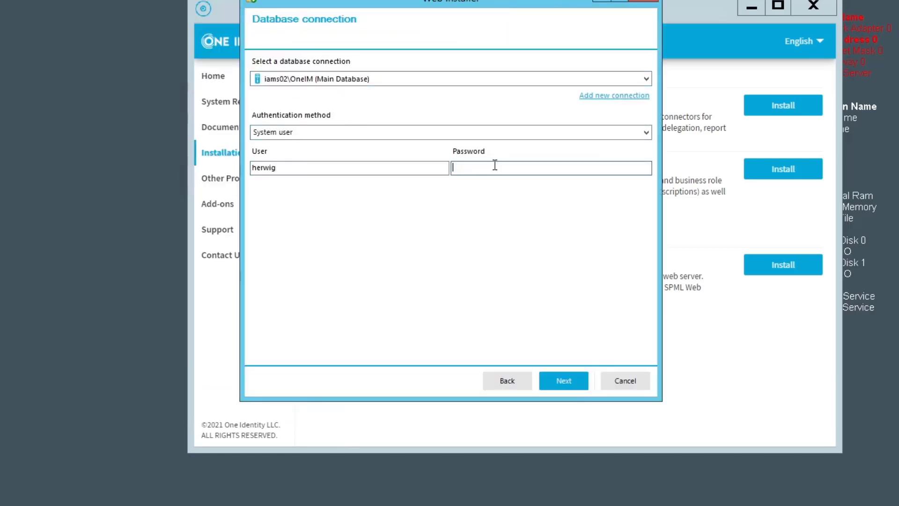
{"action": "type", "text": "••••••••••"}
{"action": "left_click", "coordinate": [564, 380]}
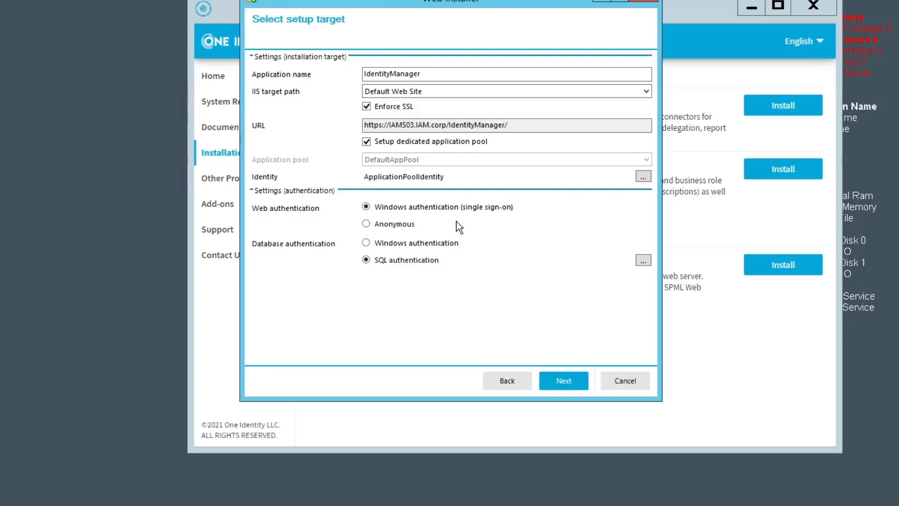
{"action": "left_click", "coordinate": [377, 224]}
{"action": "left_click", "coordinate": [565, 381]}
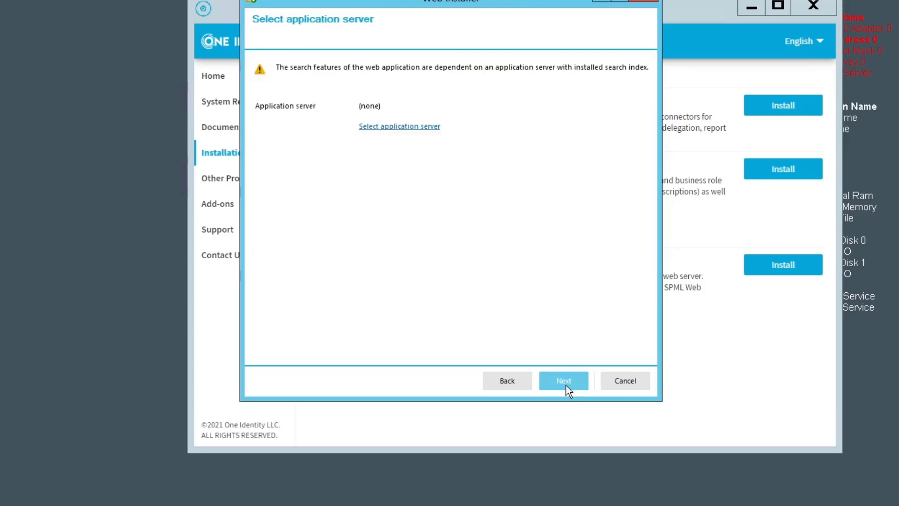
{"action": "left_click", "coordinate": [396, 129]}
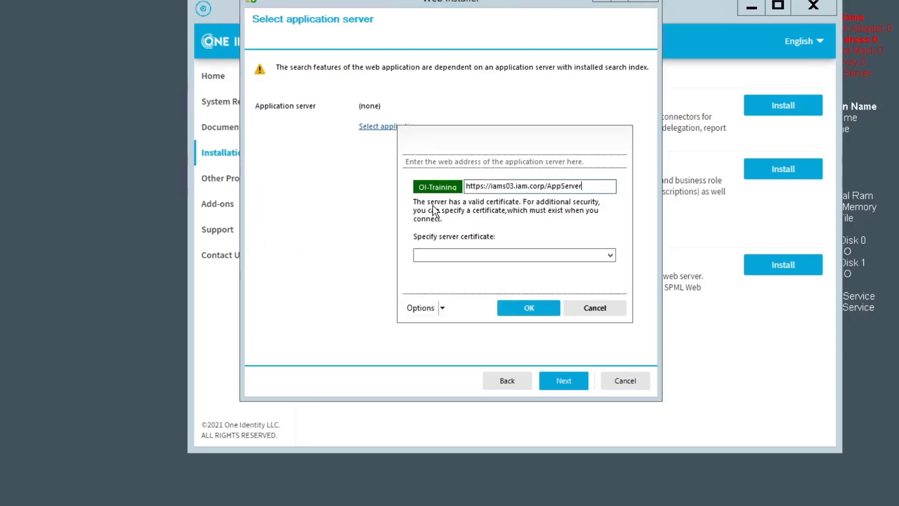
{"action": "left_click", "coordinate": [609, 254]}
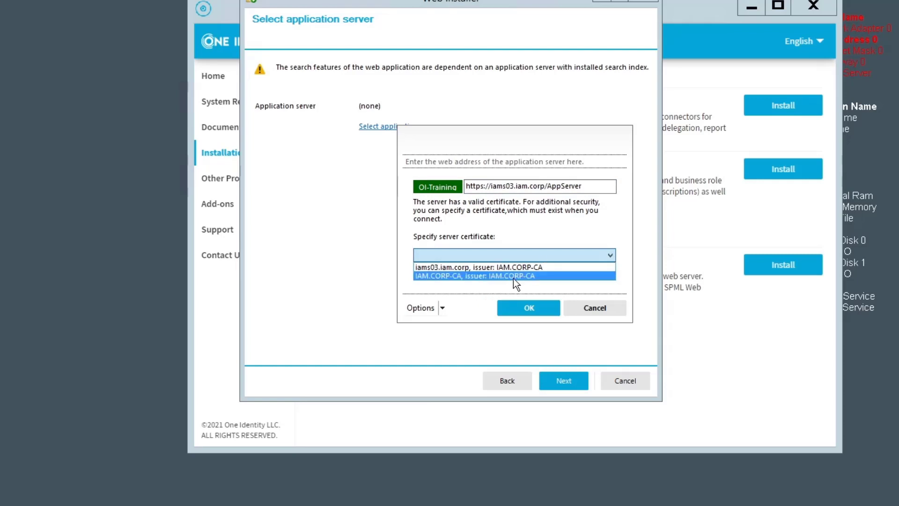
{"action": "left_click", "coordinate": [468, 266]}
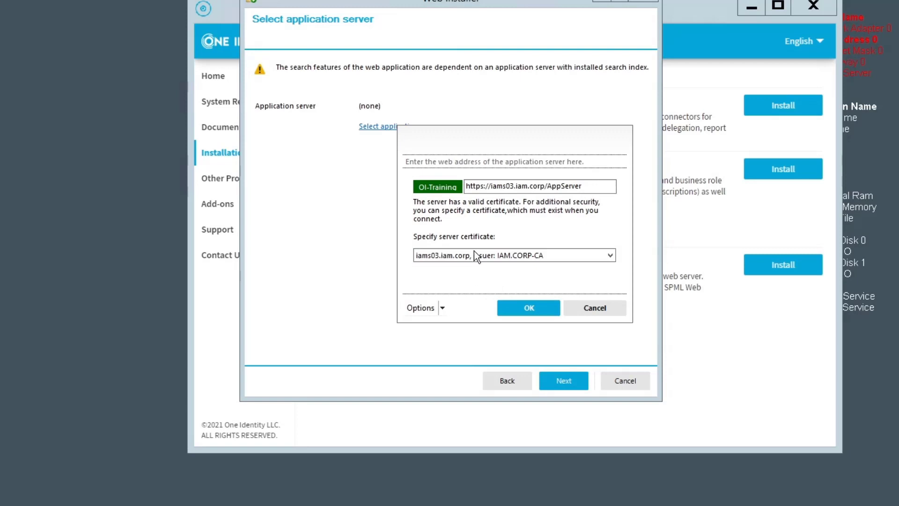
{"action": "left_click", "coordinate": [541, 311]}
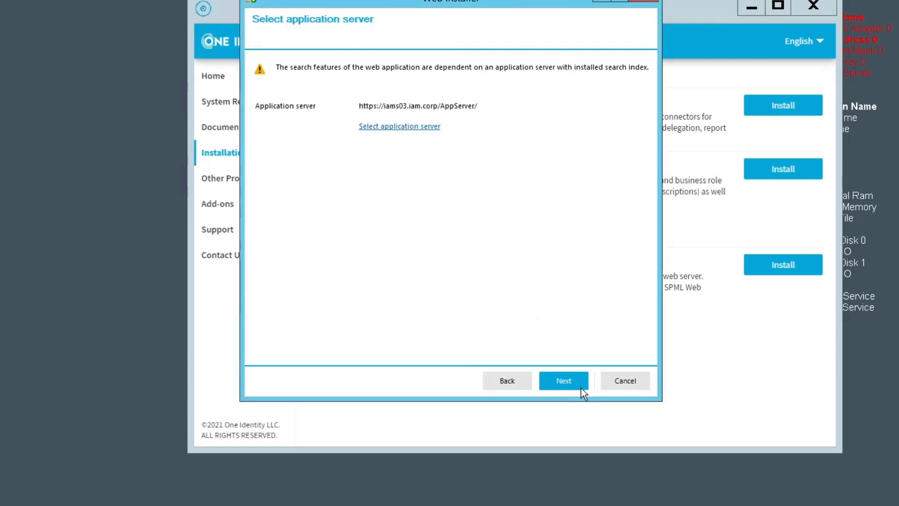
{"action": "left_click", "coordinate": [563, 384]}
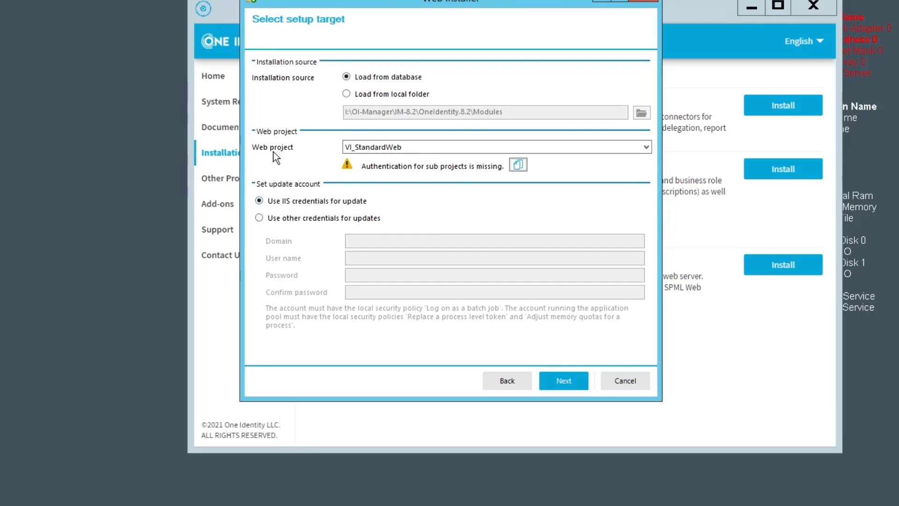
Paste the system user password for the VI UserRegistration Web sub-project and start the installation.
{"action": "left_click", "coordinate": [518, 165]}
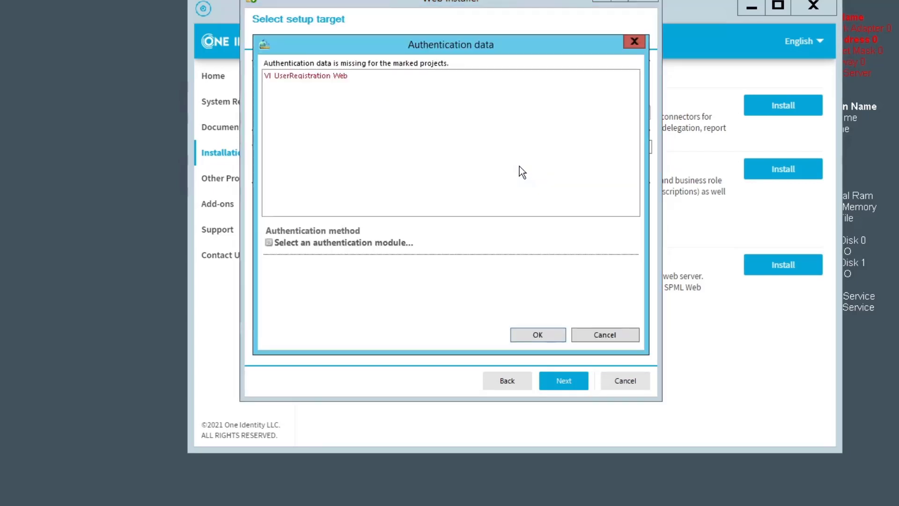
{"action": "left_click", "coordinate": [291, 78]}
{"action": "left_click", "coordinate": [361, 281]}
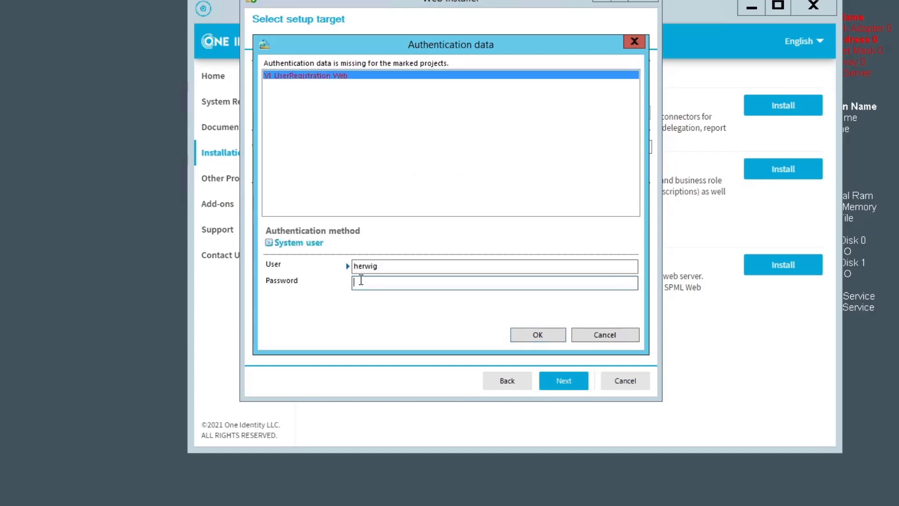
{"action": "key", "text": "ctrl+v"}
{"action": "left_click", "coordinate": [532, 331]}
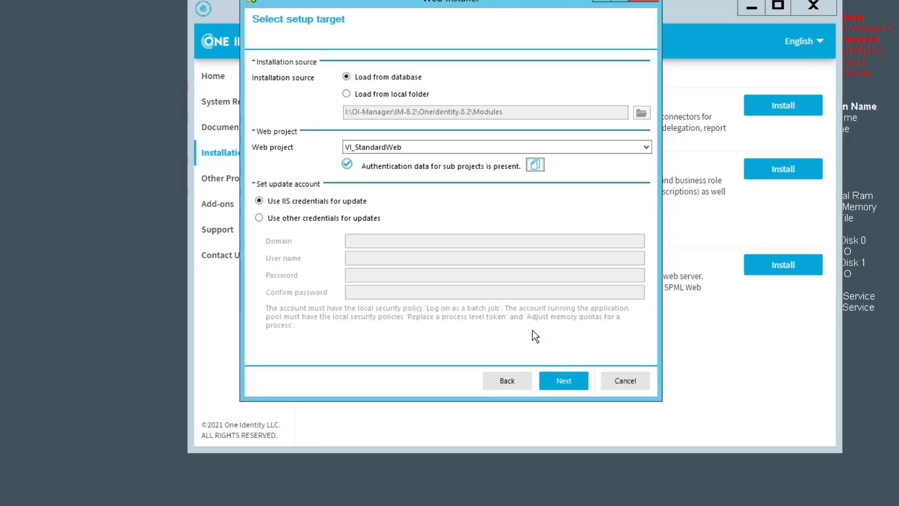
{"action": "left_click", "coordinate": [567, 378]}
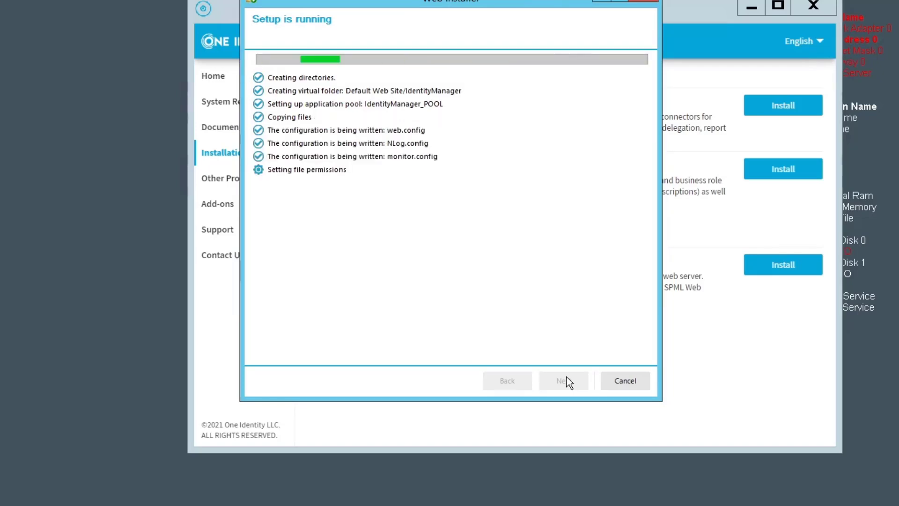
Get through the Validate installation page and finish the completed wizard.
{"action": "left_click", "coordinate": [567, 378]}
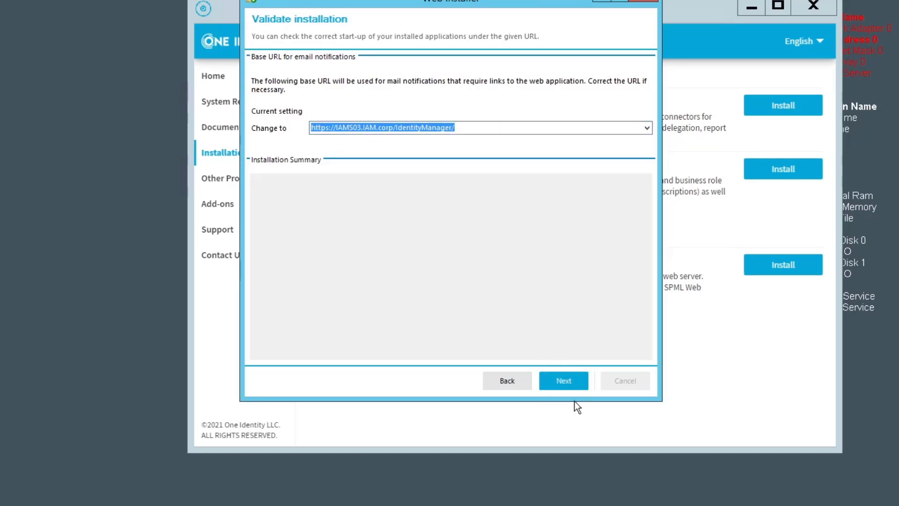
{"action": "left_click", "coordinate": [572, 386]}
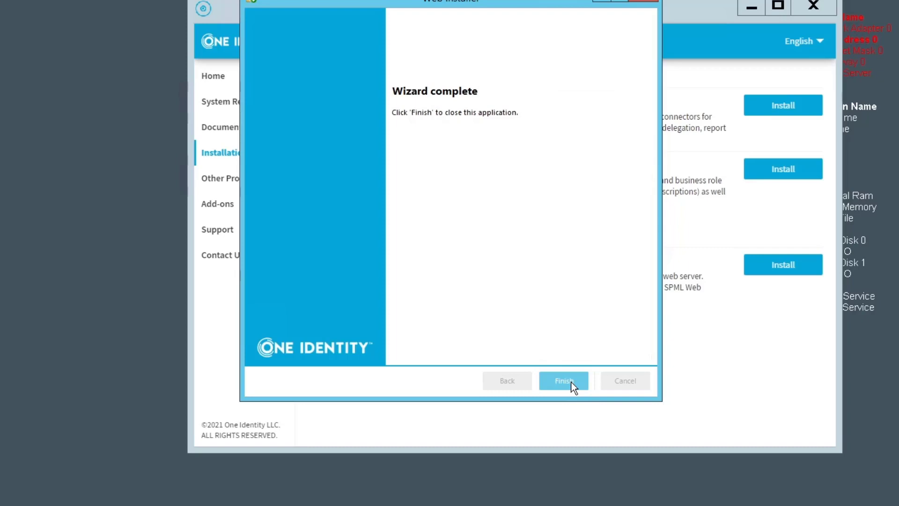
{"action": "left_click", "coordinate": [571, 382]}
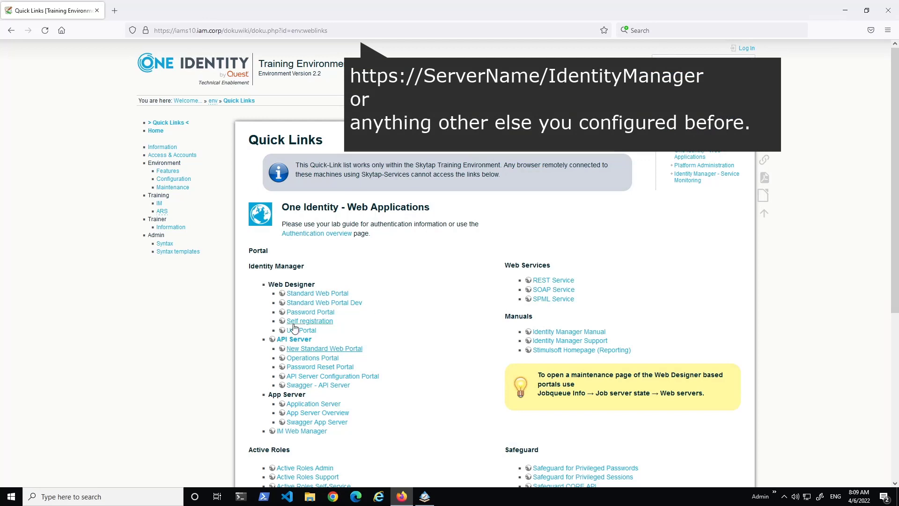
Open the Standard Web Portal, close the stray registration and blank tabs, and reopen the login page.
{"action": "left_click", "coordinate": [324, 293]}
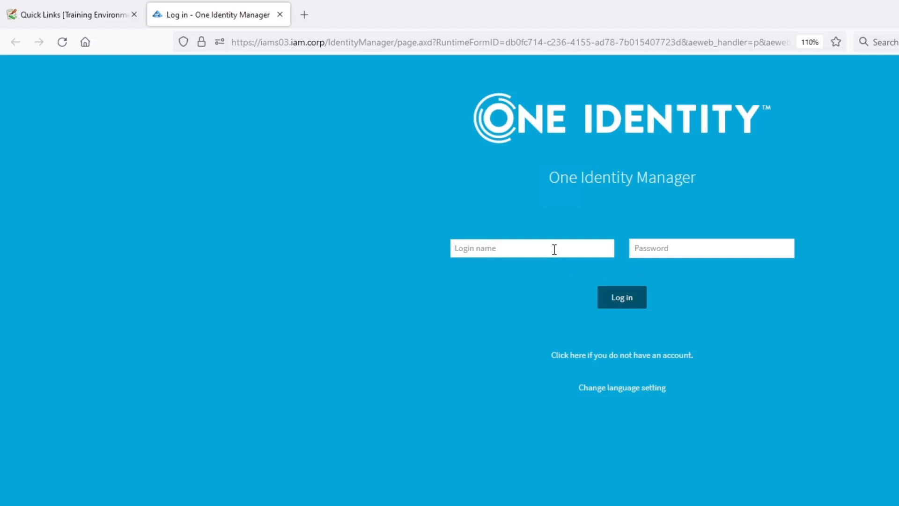
{"action": "left_click", "coordinate": [635, 359]}
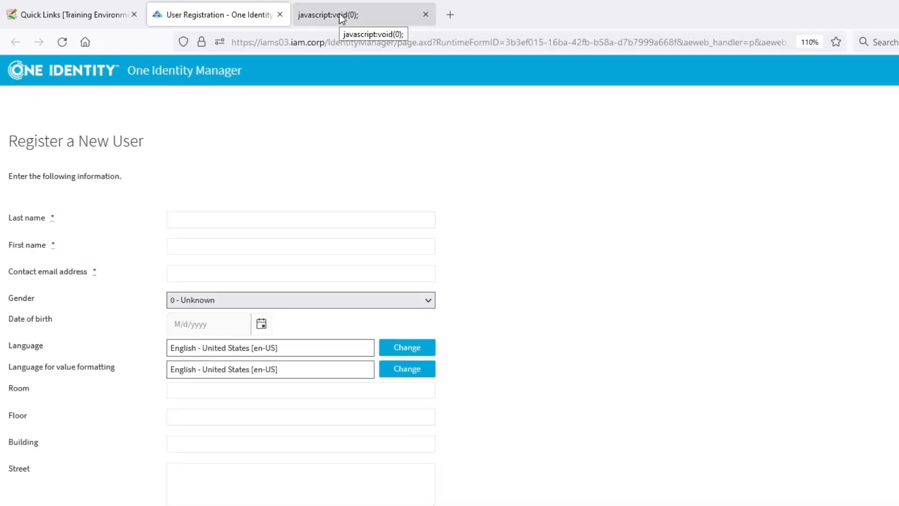
{"action": "left_click", "coordinate": [340, 15]}
{"action": "left_click", "coordinate": [260, 18]}
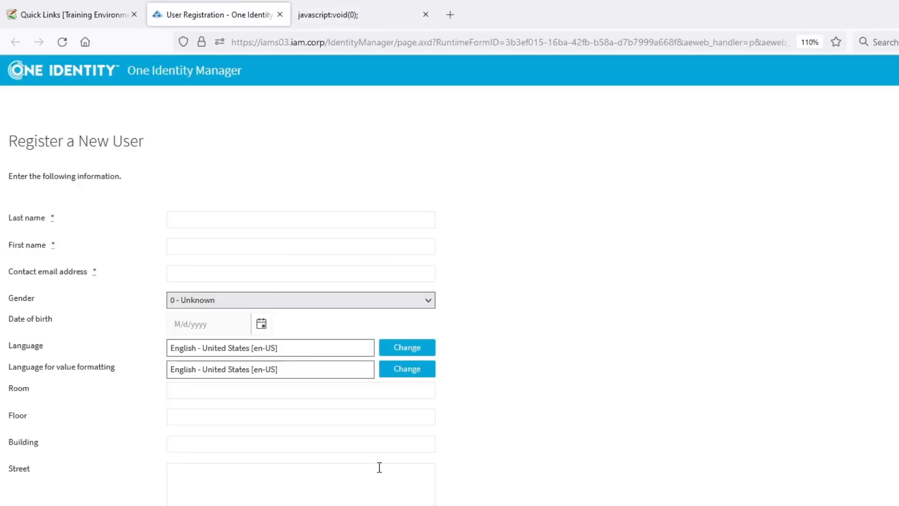
{"action": "left_click", "coordinate": [280, 14]}
{"action": "left_click", "coordinate": [280, 14]}
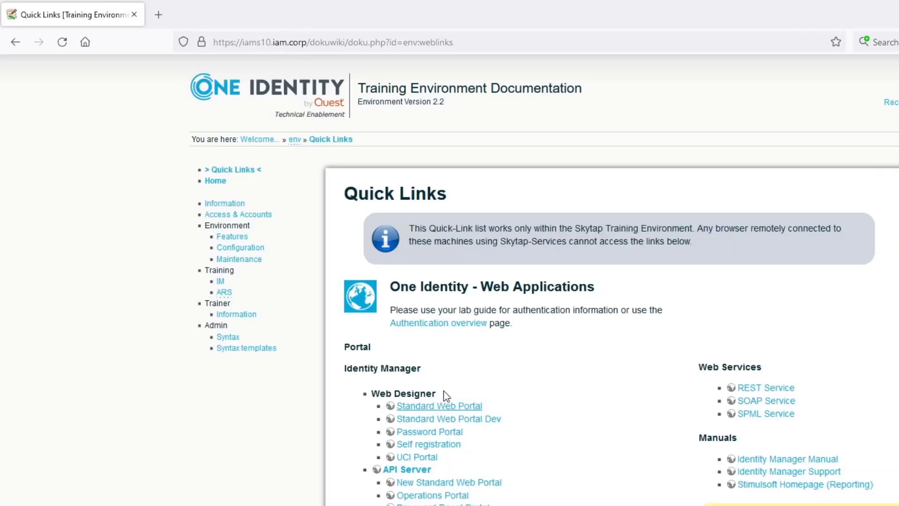
{"action": "left_click", "coordinate": [449, 408]}
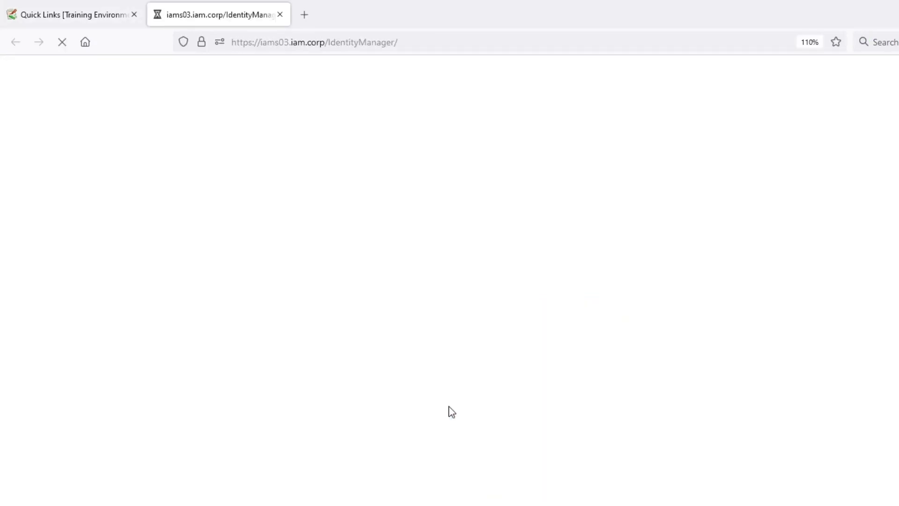
Attempt to sign in with the employee's login name and password.
{"action": "left_click", "coordinate": [502, 245]}
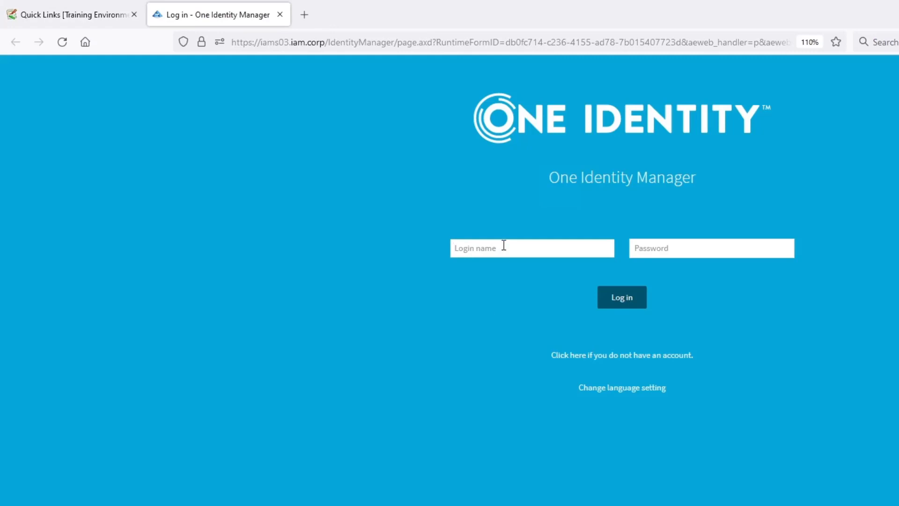
{"action": "type", "text": "herwigabe"}
{"action": "key", "text": "Tab"}
{"action": "type", "text": "*********"}
{"action": "key", "text": "Return"}
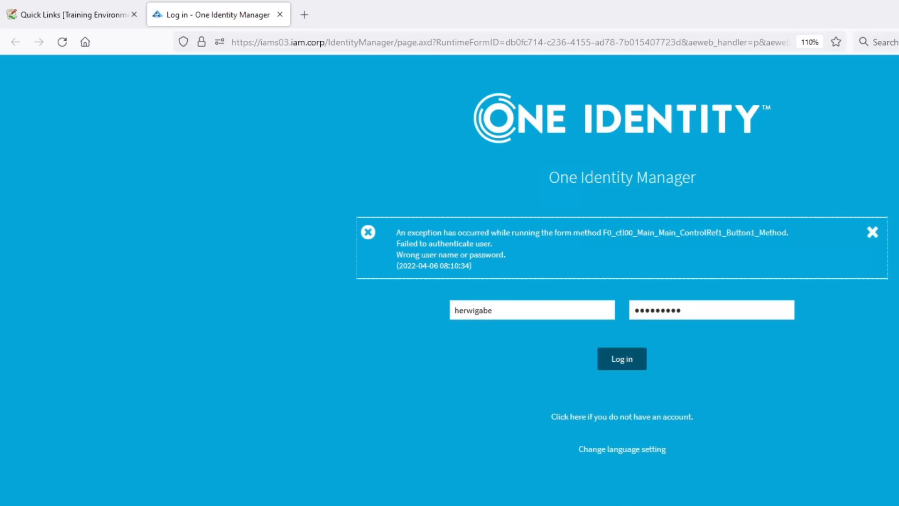
Launch Launchpad from Start search and run the Manage tool for displaying and maintaining content data.
{"action": "left_click", "coordinate": [10, 496]}
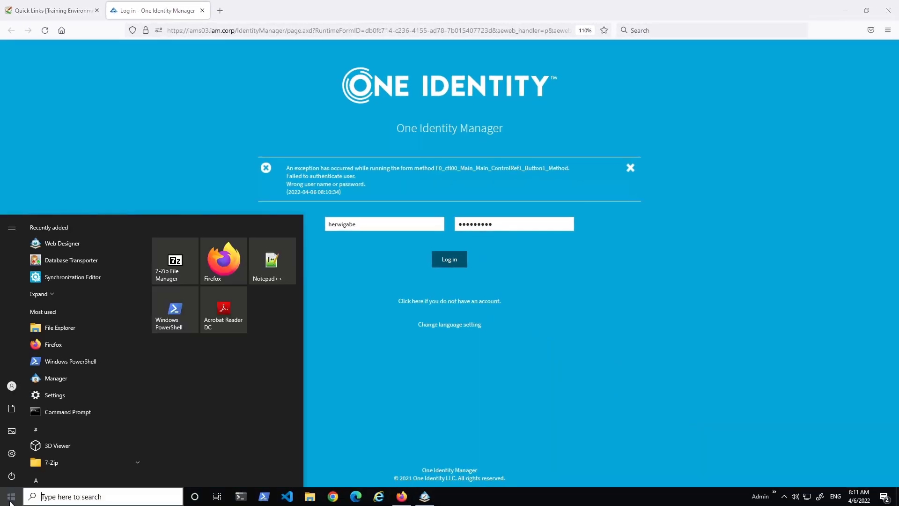
{"action": "type", "text": "launchpad"}
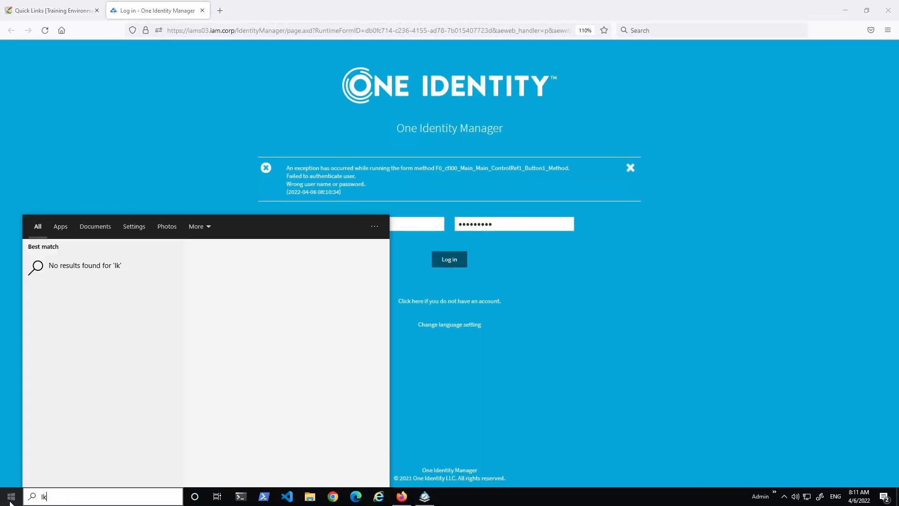
{"action": "key", "text": "Return"}
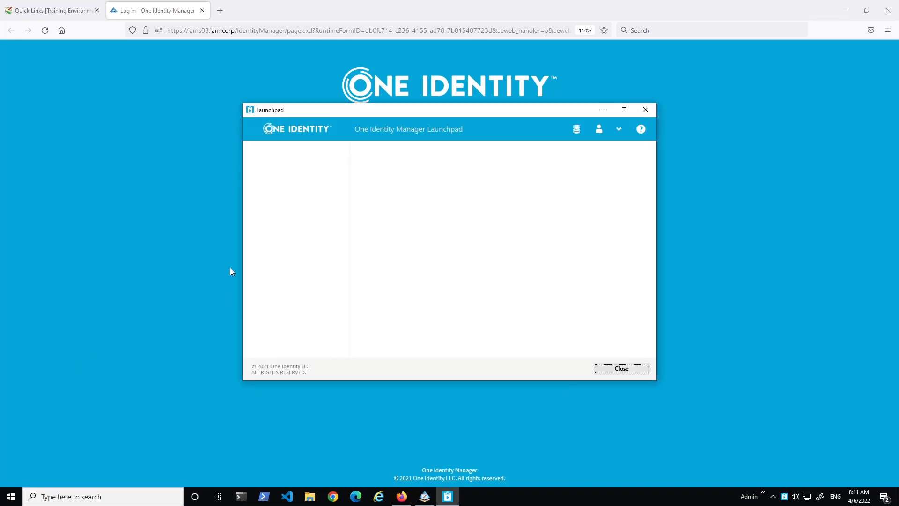
{"action": "left_click", "coordinate": [266, 166]}
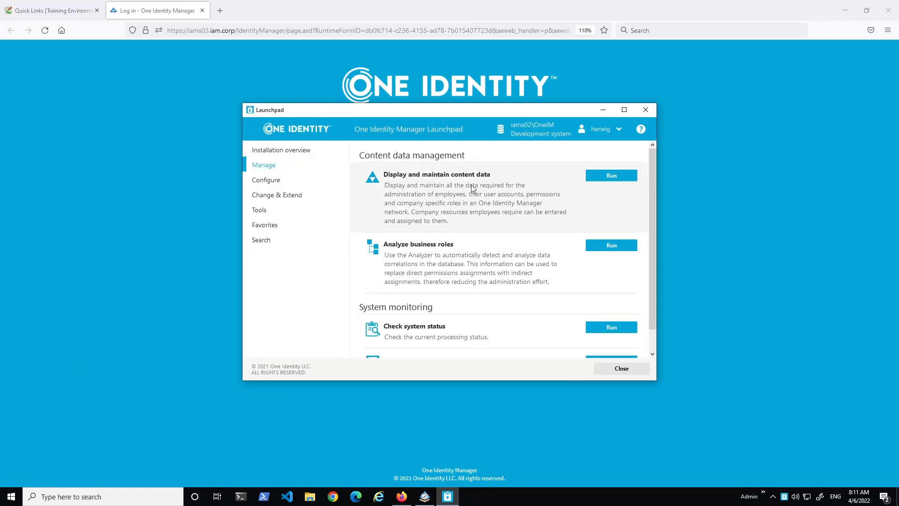
{"action": "left_click", "coordinate": [613, 176]}
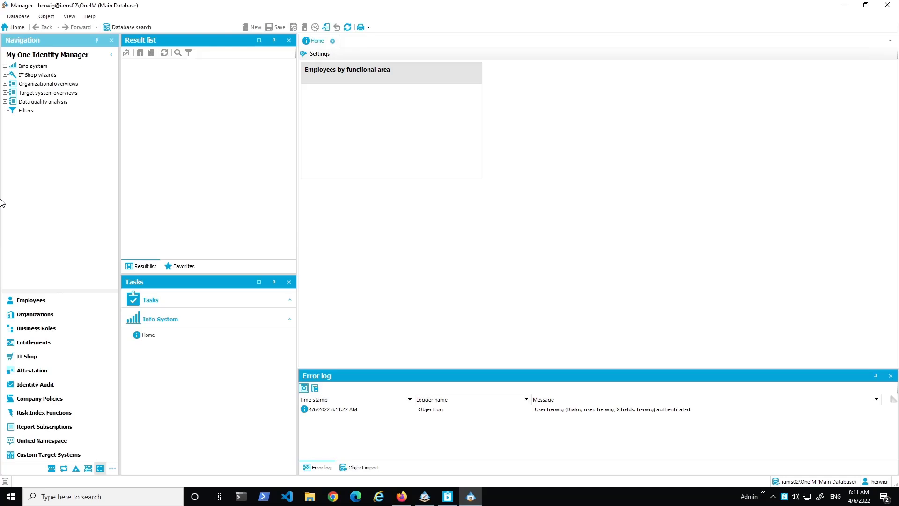
Open the employee's main data from Employees > Employees at the Miscellaneous tab.
{"action": "left_click", "coordinate": [37, 302]}
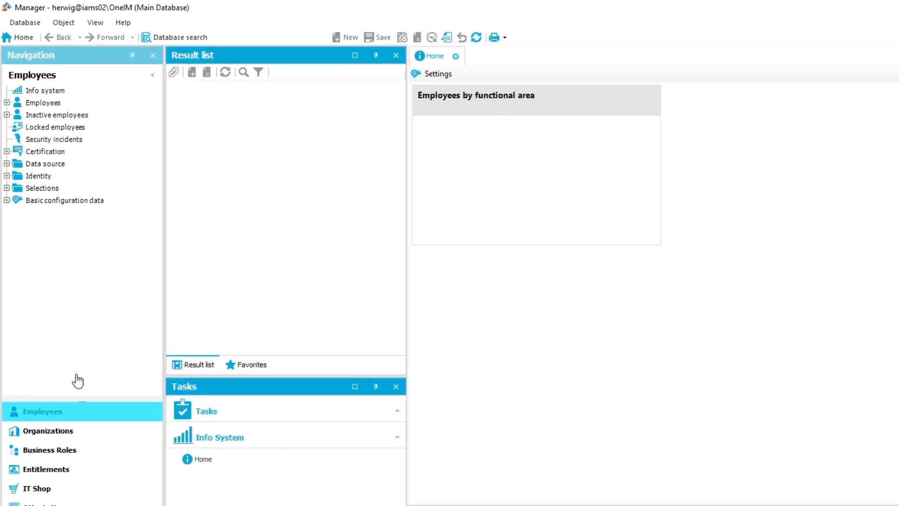
{"action": "left_click", "coordinate": [26, 75]}
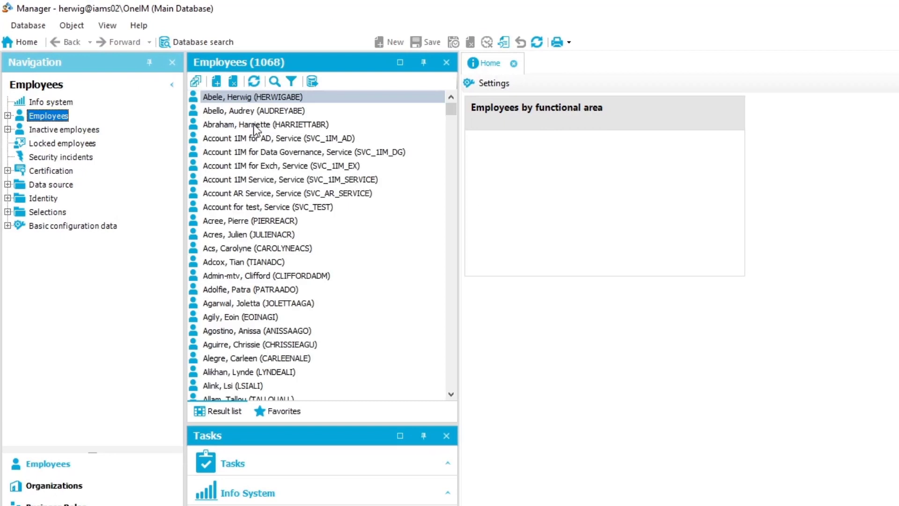
{"action": "left_click", "coordinate": [254, 99]}
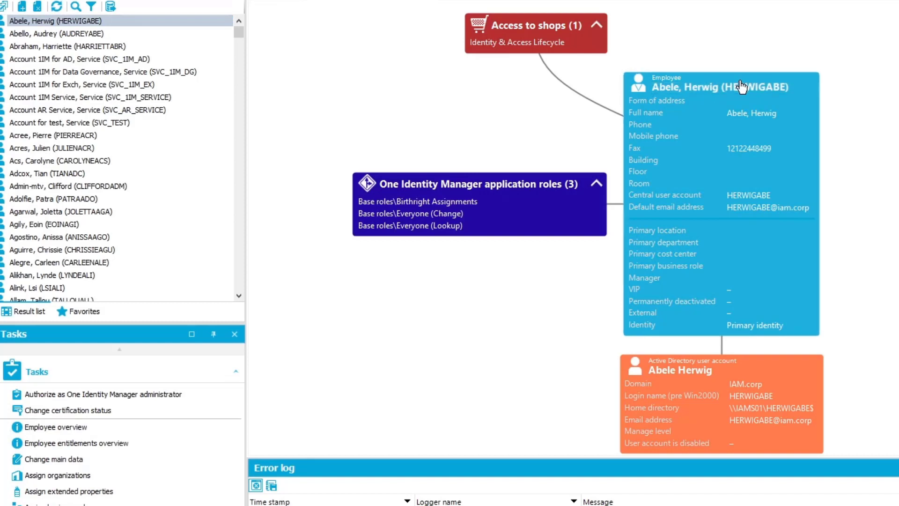
{"action": "double_click", "coordinate": [743, 88]}
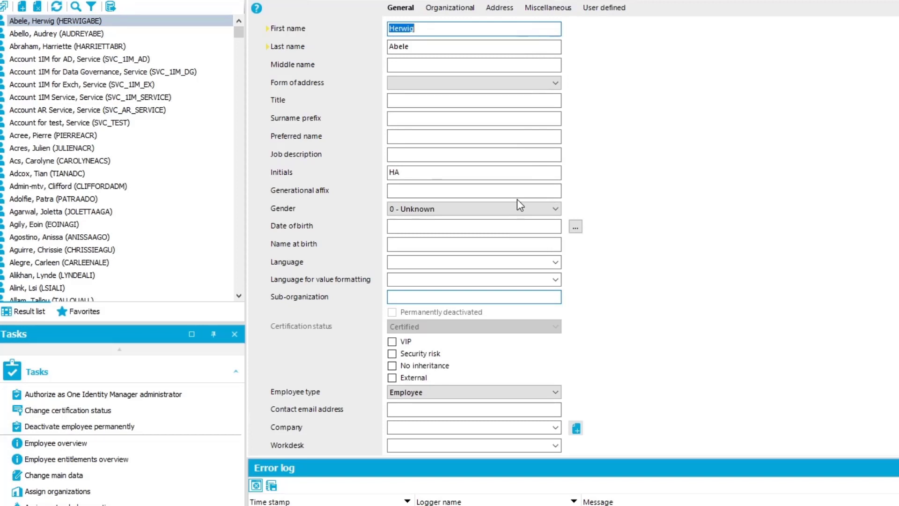
{"action": "left_click", "coordinate": [545, 11]}
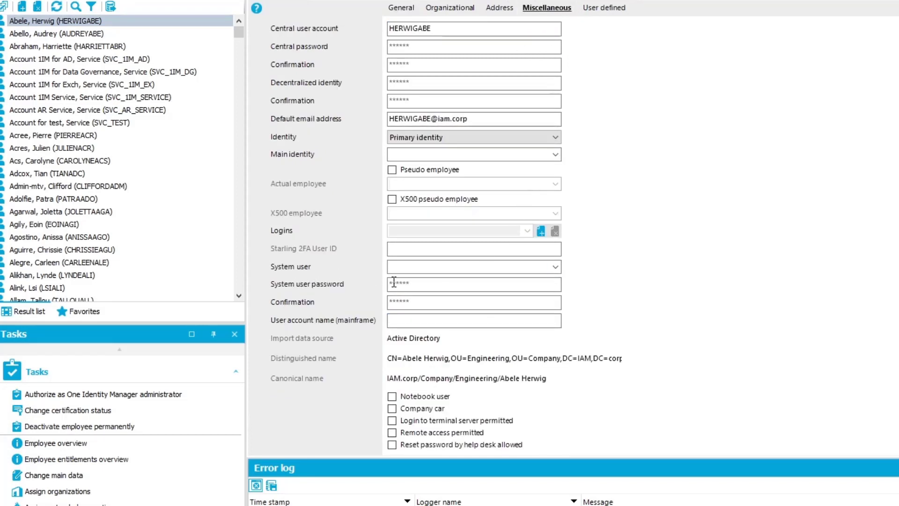
Enter the system user password and its confirmation, then save the employee record.
{"action": "left_click", "coordinate": [427, 284]}
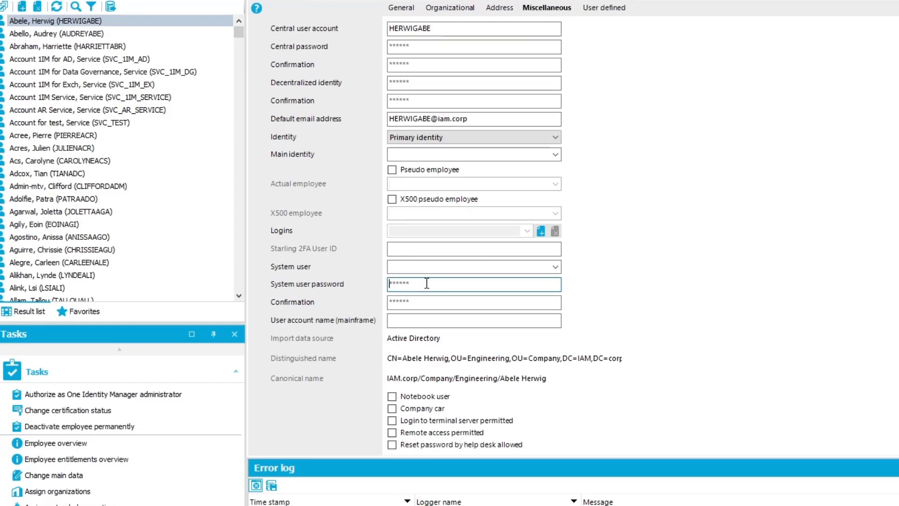
{"action": "type", "text": "*********"}
{"action": "key", "text": "Tab"}
{"action": "type", "text": "*********"}
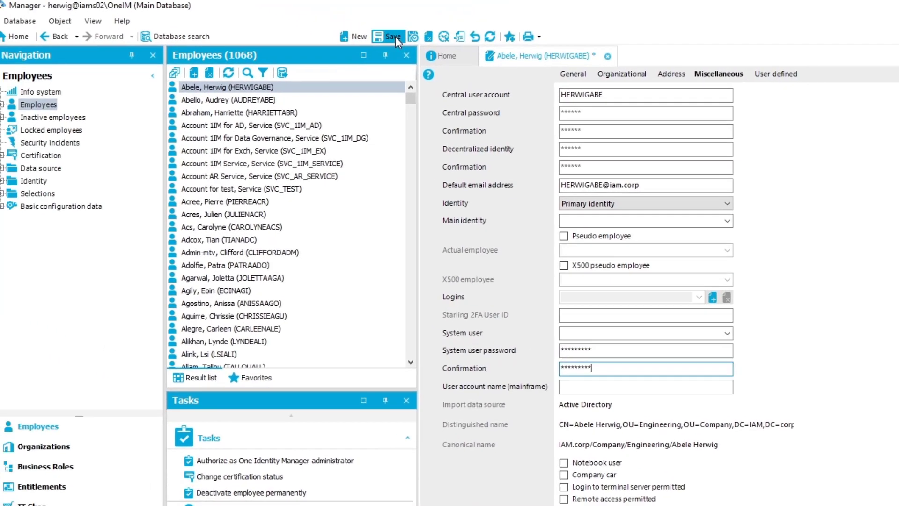
{"action": "left_click", "coordinate": [401, 39]}
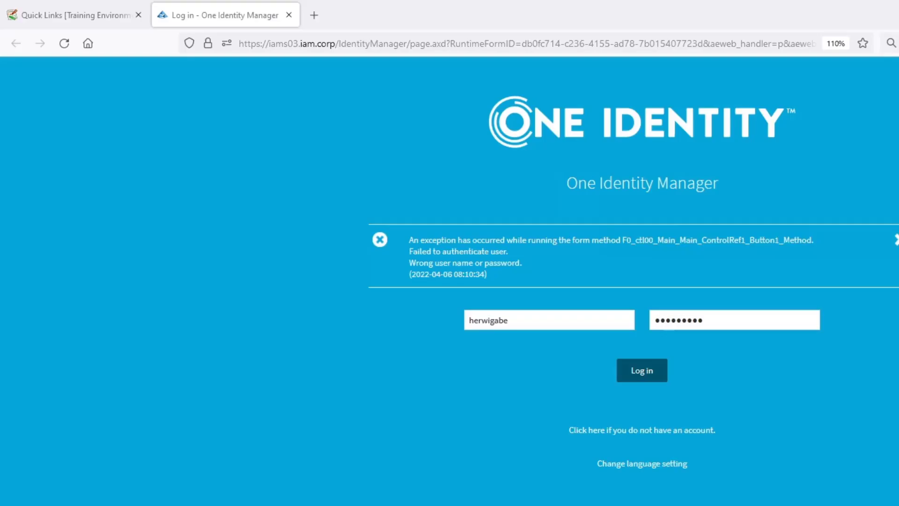
Retry the Web Portal sign-in with Log in again.
{"action": "left_click", "coordinate": [642, 370]}
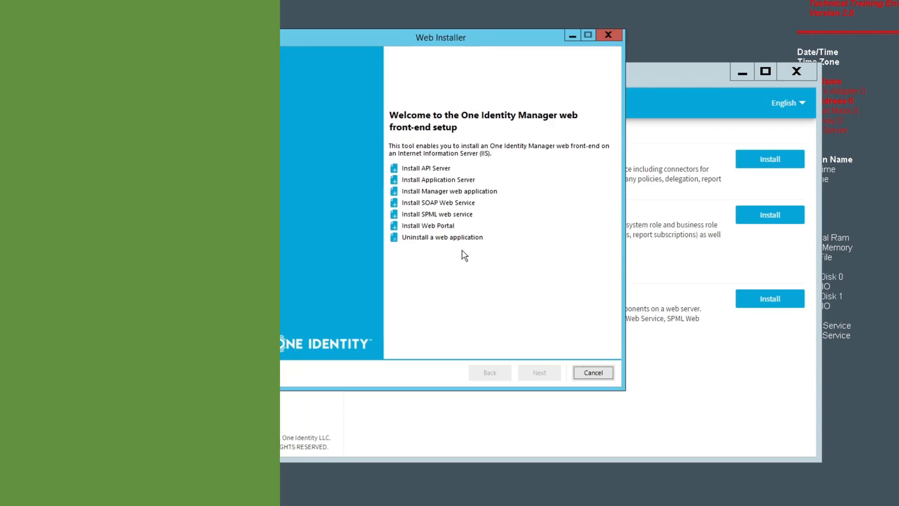
Pick Install Web Portal and log in to the main database as a system user with its password.
{"action": "left_click", "coordinate": [435, 226]}
{"action": "left_click", "coordinate": [546, 374]}
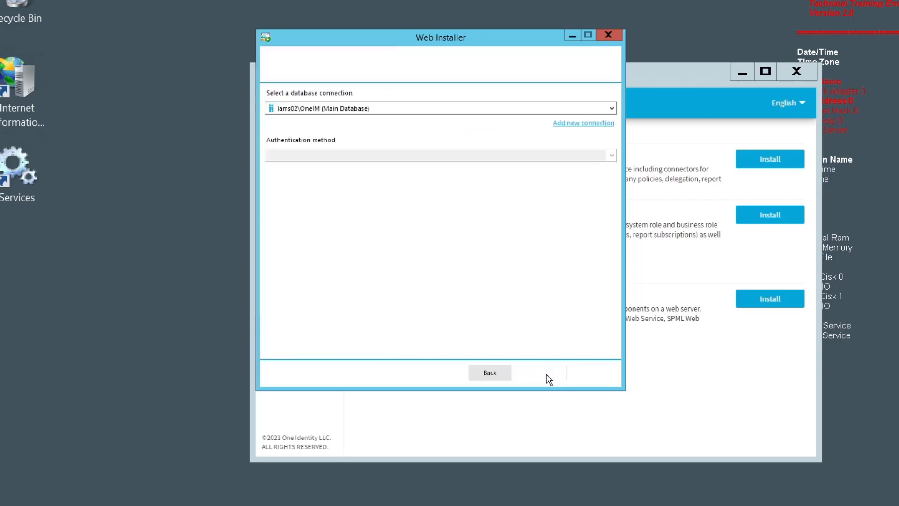
{"action": "left_click", "coordinate": [492, 187]}
{"action": "type", "text": "•"}
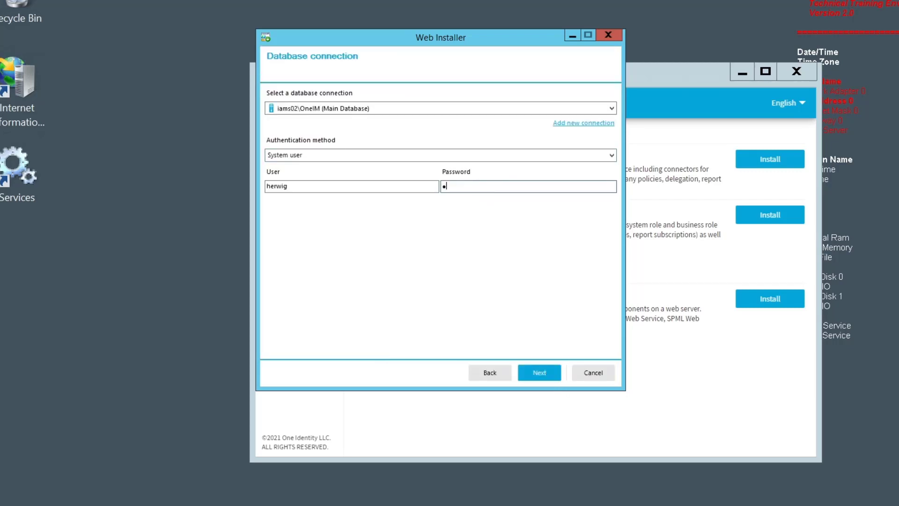
{"action": "type", "text": "••••••"}
{"action": "key", "text": "Return"}
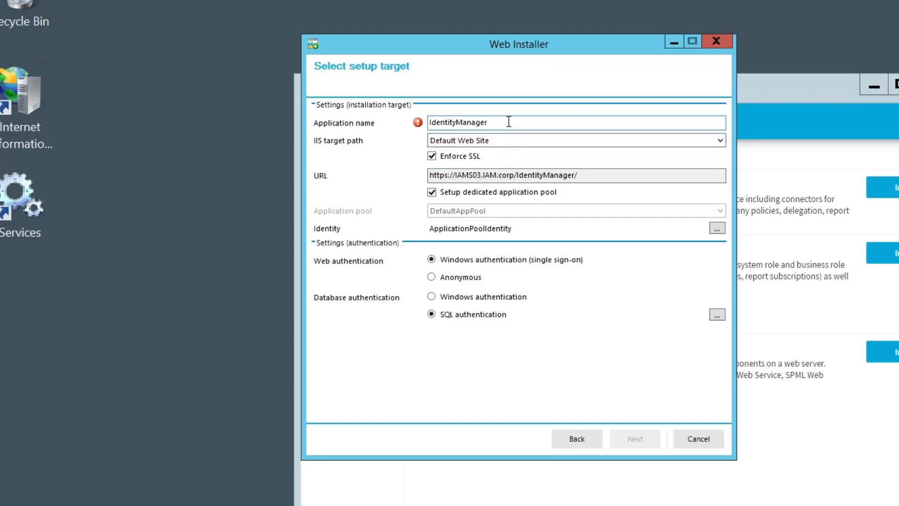
Rename the application to PasswordReset and allow anonymous web authentication.
{"action": "left_click_drag", "start_coordinate": [509, 122], "coordinate": [399, 126]}
{"action": "type", "text": "PasswordReset"}
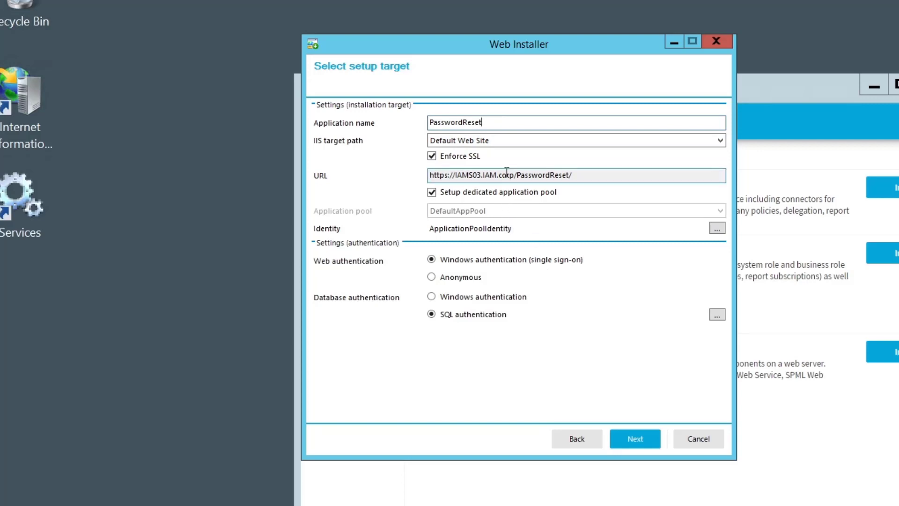
{"action": "left_click", "coordinate": [462, 278]}
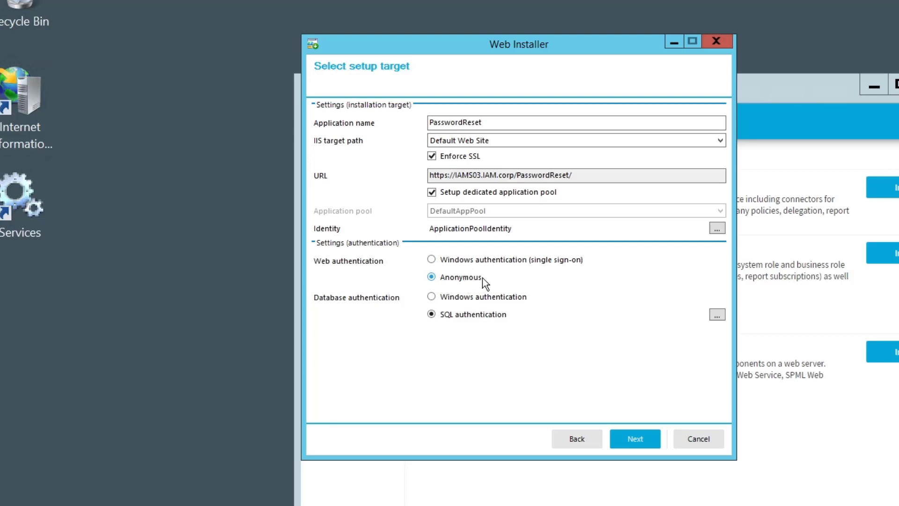
{"action": "left_click", "coordinate": [634, 439]}
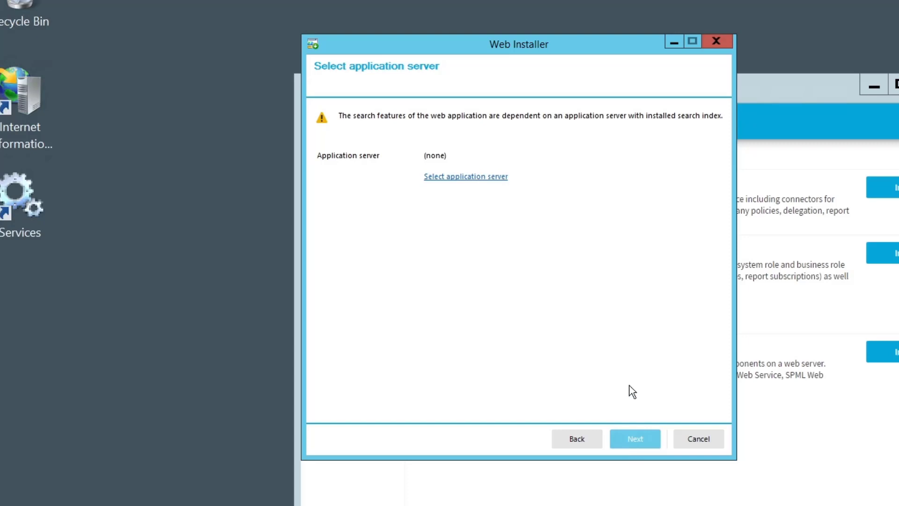
{"action": "left_click", "coordinate": [463, 179]}
{"action": "left_click", "coordinate": [608, 272]}
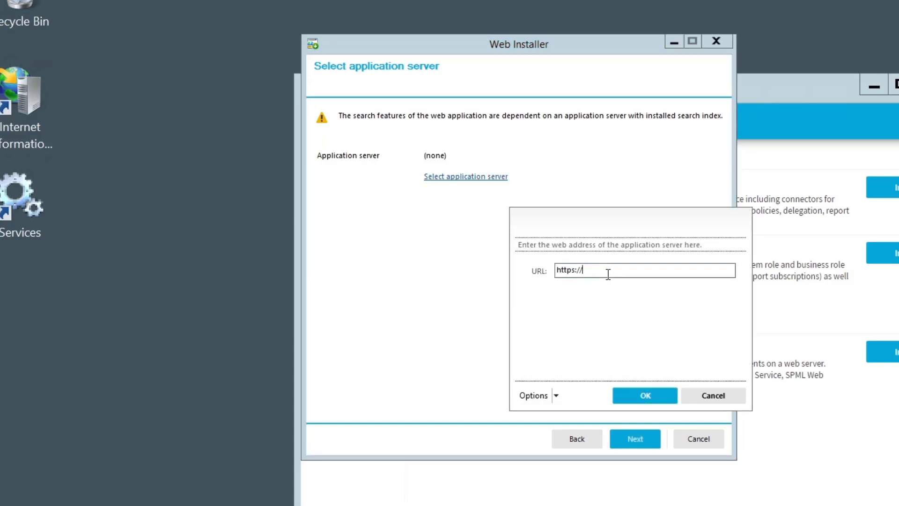
{"action": "type", "text": "iams03.iam.corp/AppServer"}
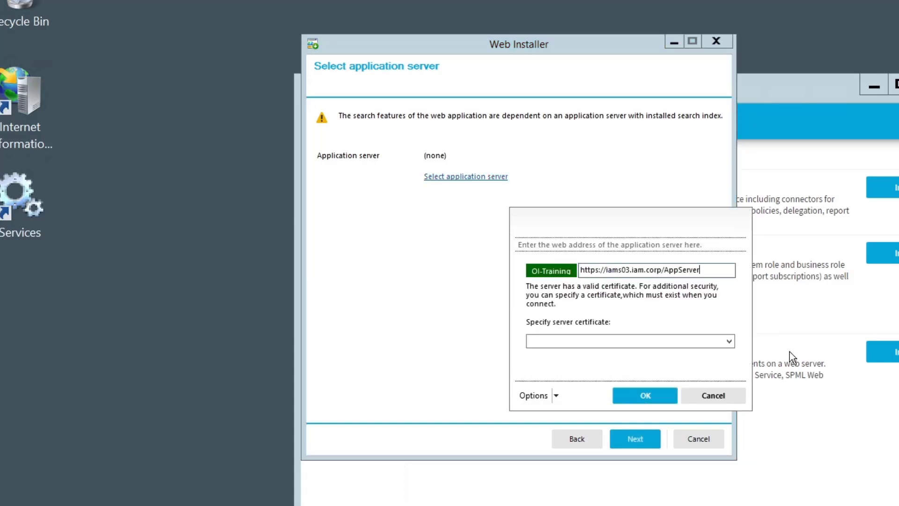
{"action": "left_click", "coordinate": [728, 338]}
{"action": "left_click", "coordinate": [636, 353]}
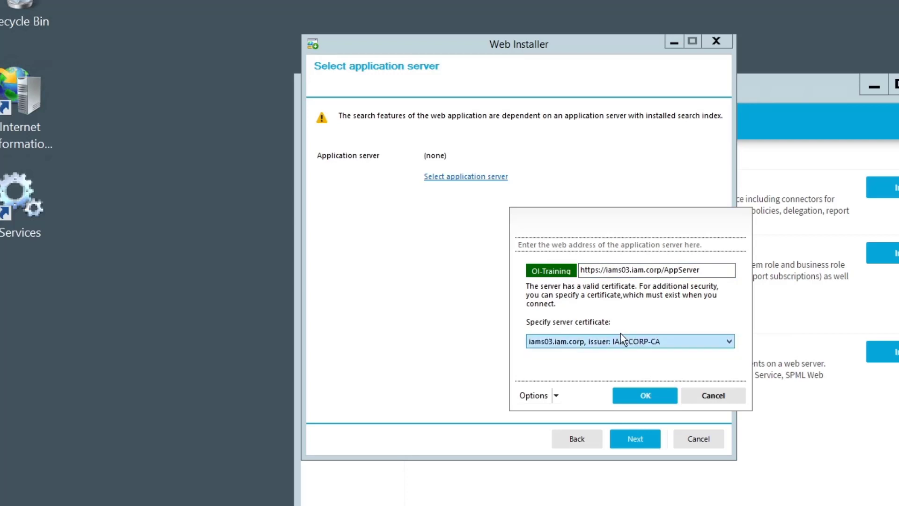
{"action": "left_click", "coordinate": [649, 392]}
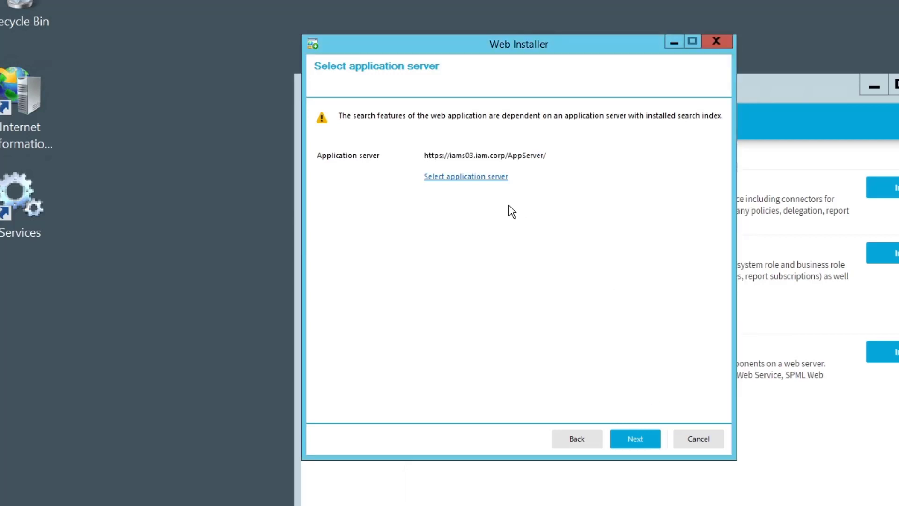
Choose QER_PasswordWeb as the web project and advance to the Application token page.
{"action": "left_click", "coordinate": [644, 438]}
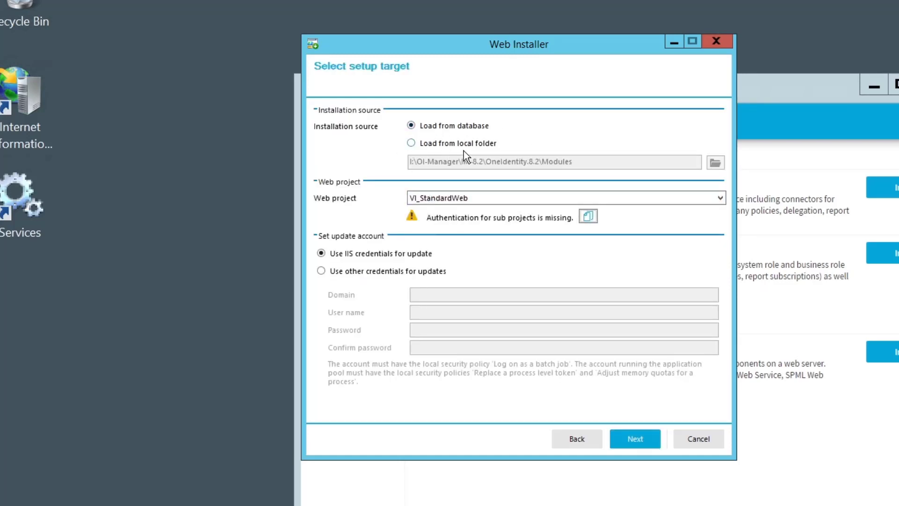
{"action": "left_click", "coordinate": [481, 197]}
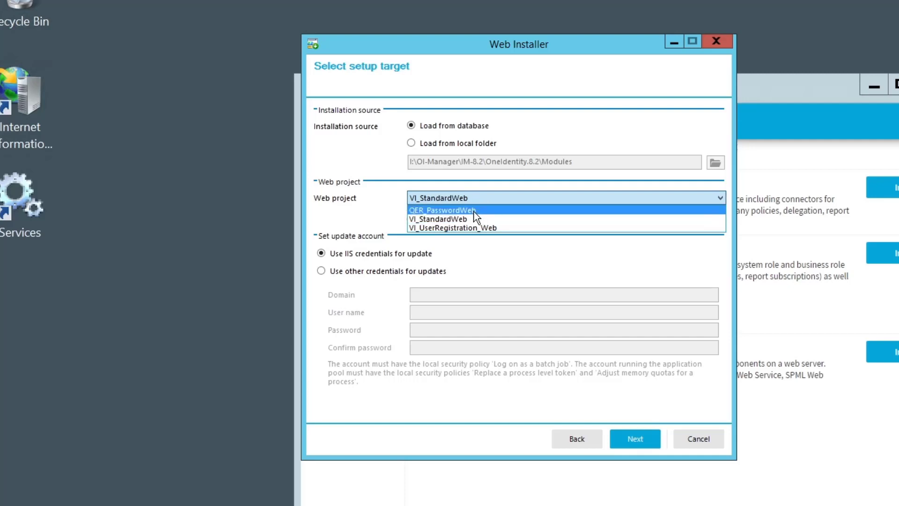
{"action": "left_click", "coordinate": [473, 213]}
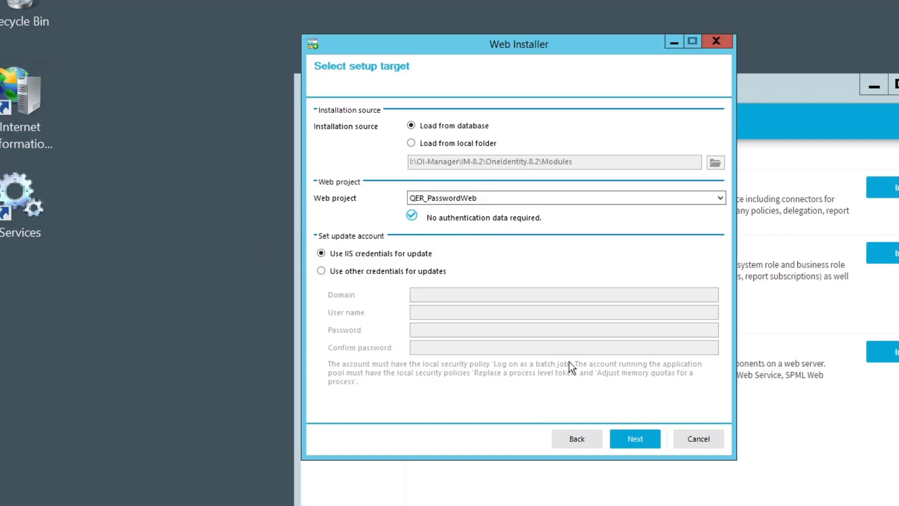
{"action": "left_click", "coordinate": [636, 436]}
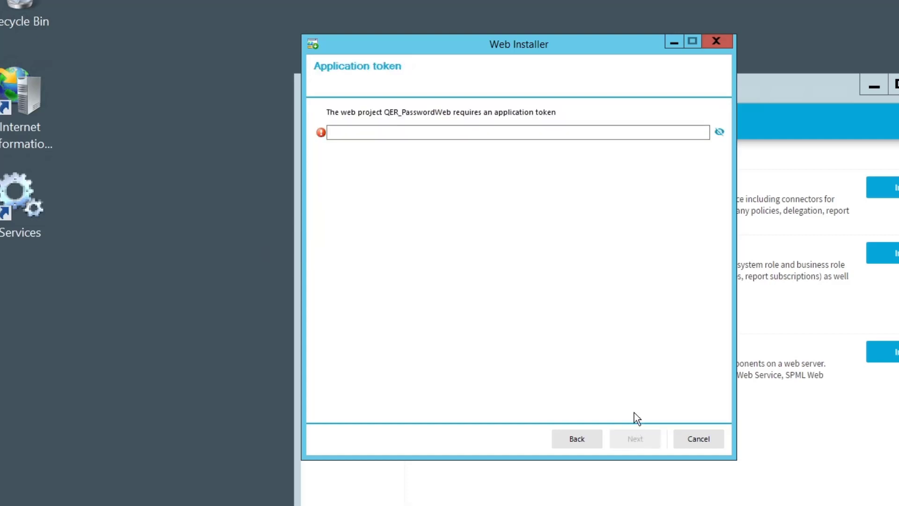
Paste the application token and run the PasswordReset setup through to Wizard complete.
{"action": "left_click", "coordinate": [376, 131]}
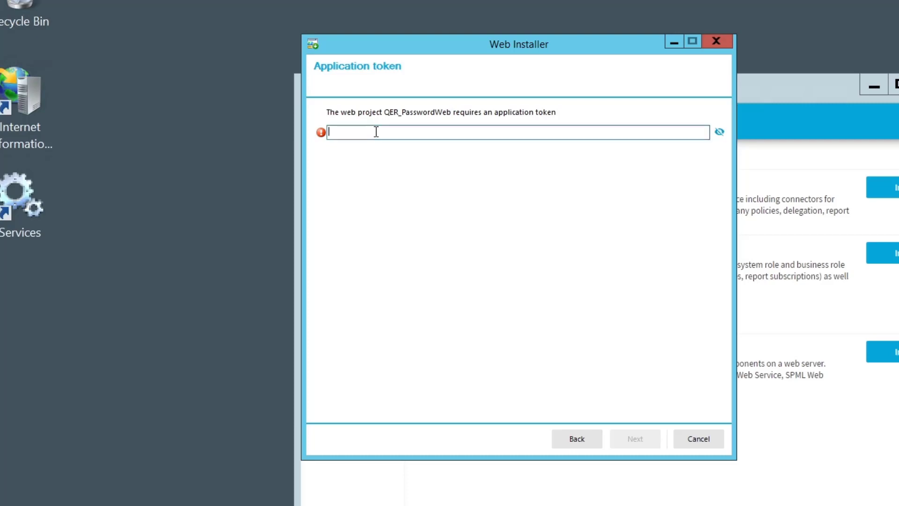
{"action": "key", "text": "ctrl+v"}
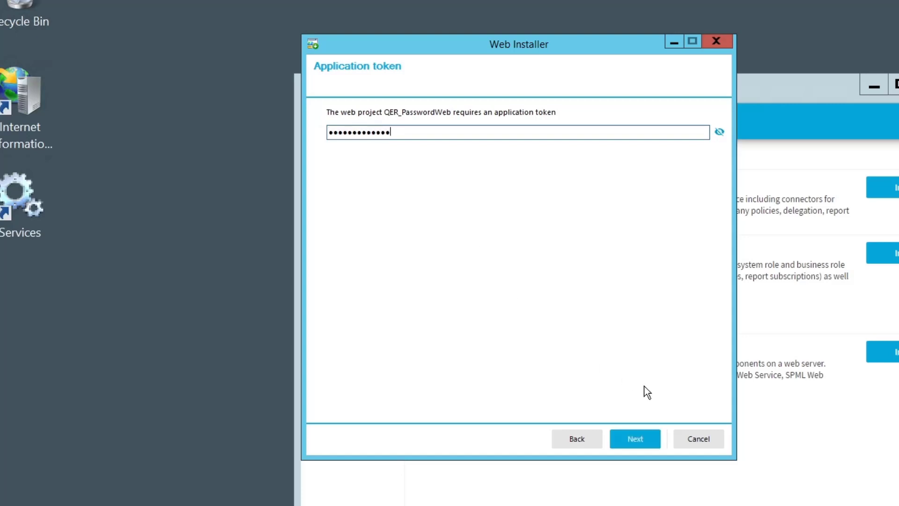
{"action": "left_click", "coordinate": [647, 443]}
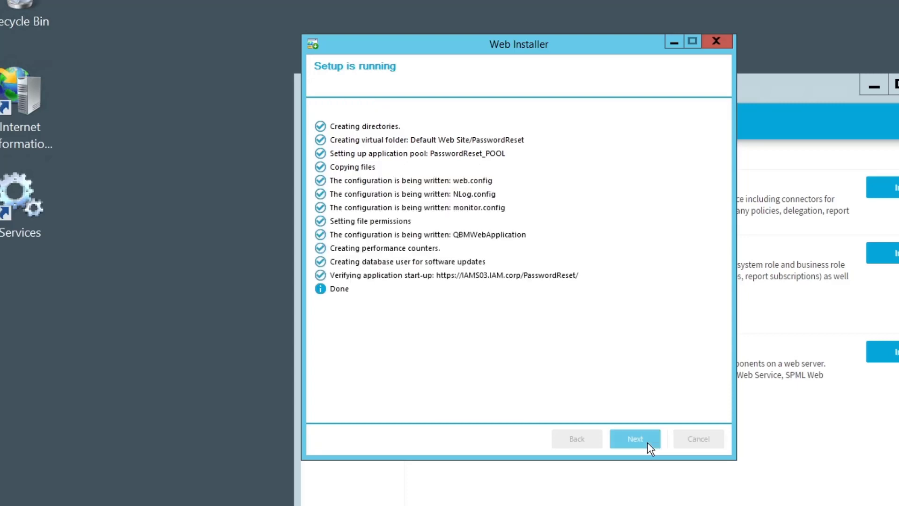
{"action": "left_click", "coordinate": [647, 442]}
{"action": "left_click", "coordinate": [533, 380]}
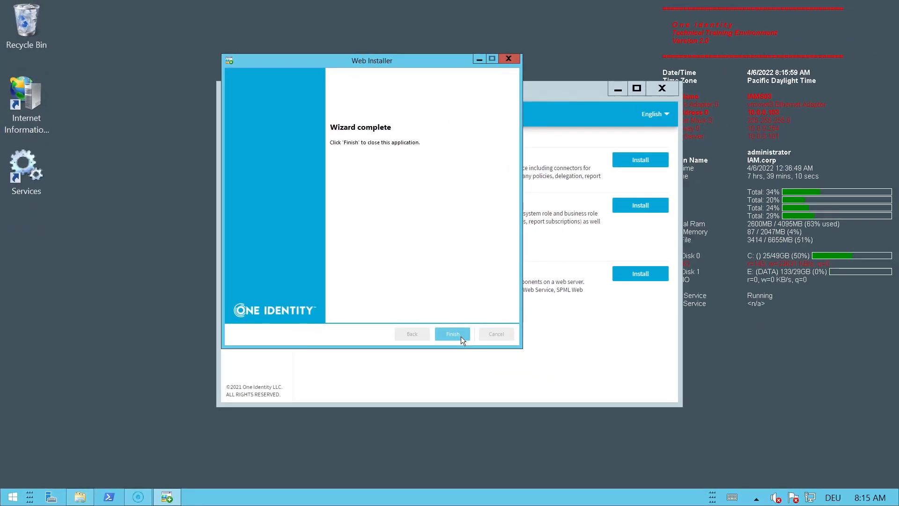
Close the installer and open the Password Portal link from Quick Links in a new tab.
{"action": "left_click", "coordinate": [532, 378]}
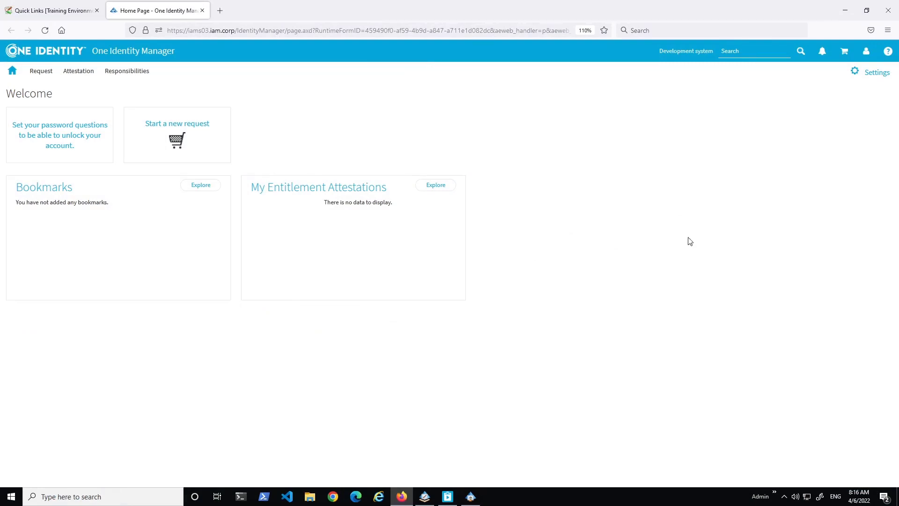
{"action": "left_click", "coordinate": [77, 12]}
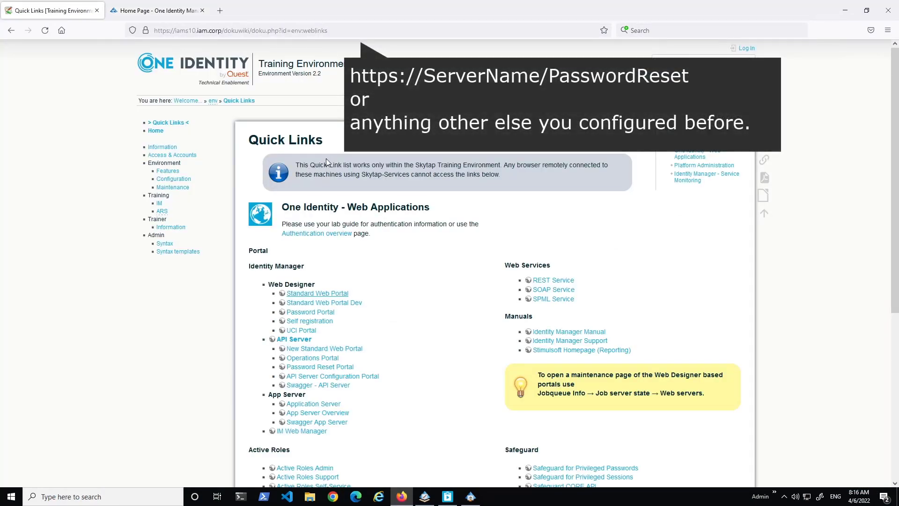
{"action": "left_click", "coordinate": [327, 313]}
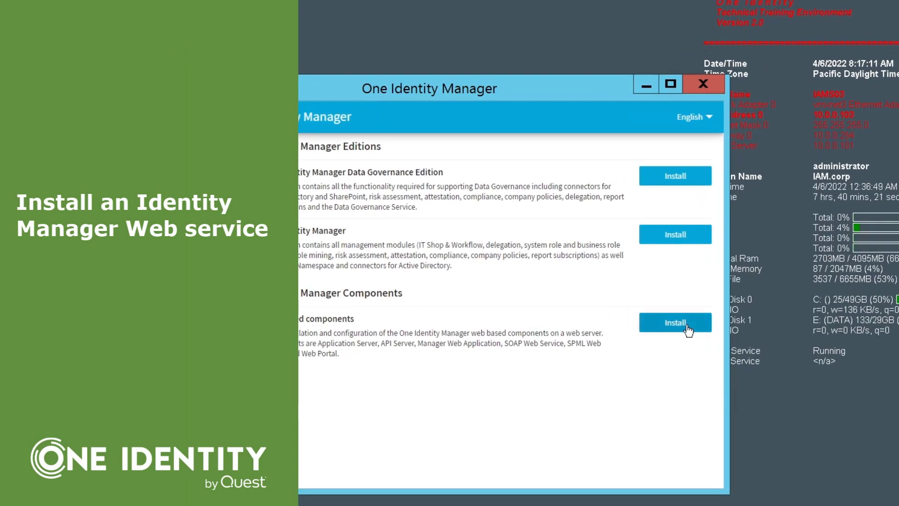
Launch the web installer, choose Install SOAP Web Service, and log in to the database.
{"action": "left_click", "coordinate": [688, 331]}
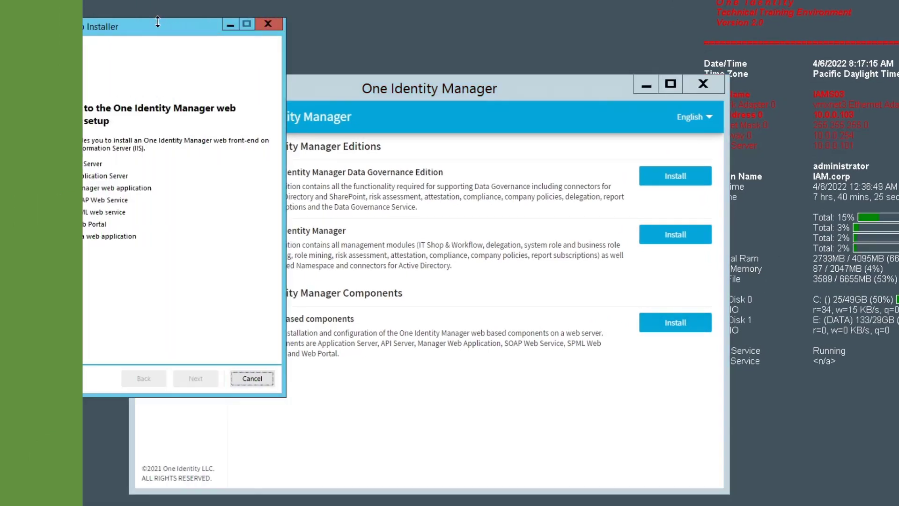
{"action": "left_click_drag", "start_coordinate": [187, 27], "coordinate": [473, 35]}
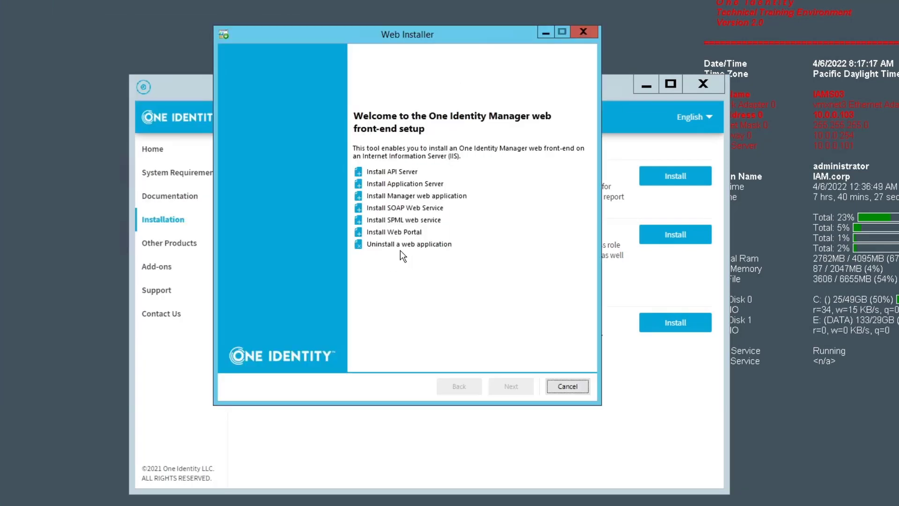
{"action": "left_click", "coordinate": [412, 211]}
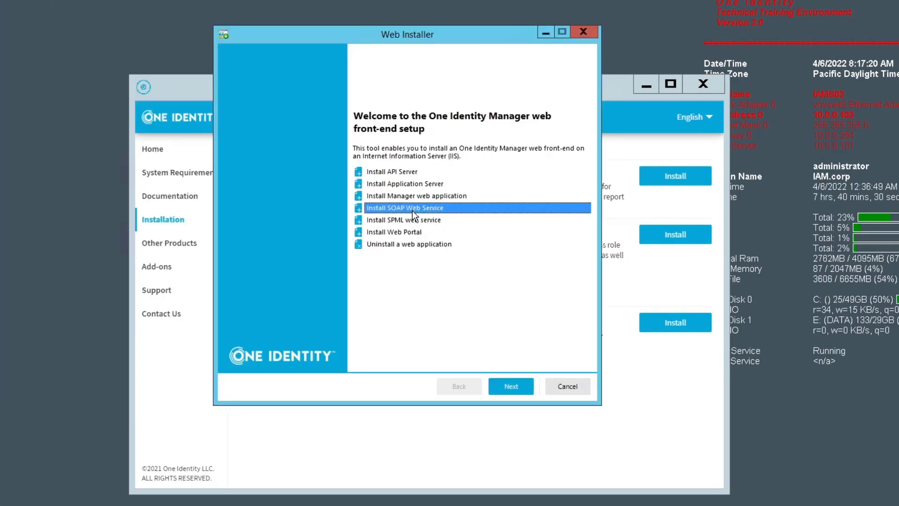
{"action": "left_click", "coordinate": [506, 384]}
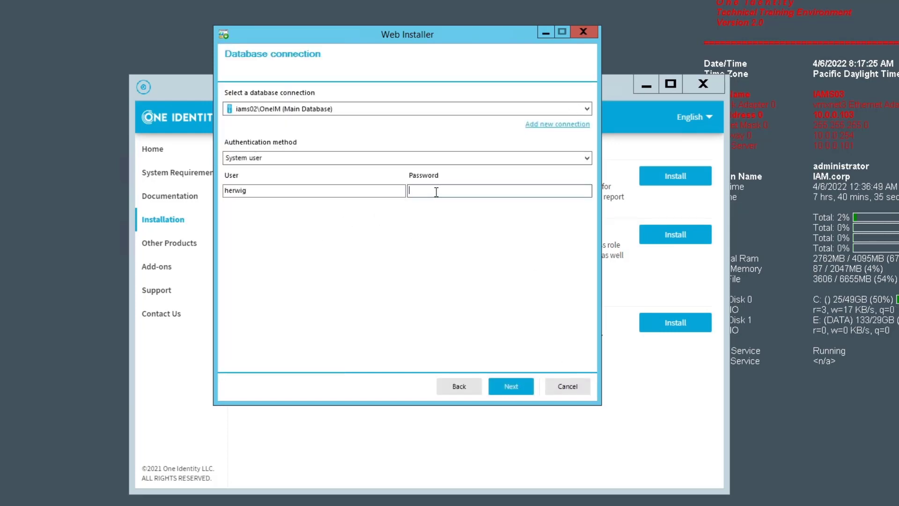
{"action": "type", "text": "•••••••••"}
{"action": "left_click", "coordinate": [516, 384]}
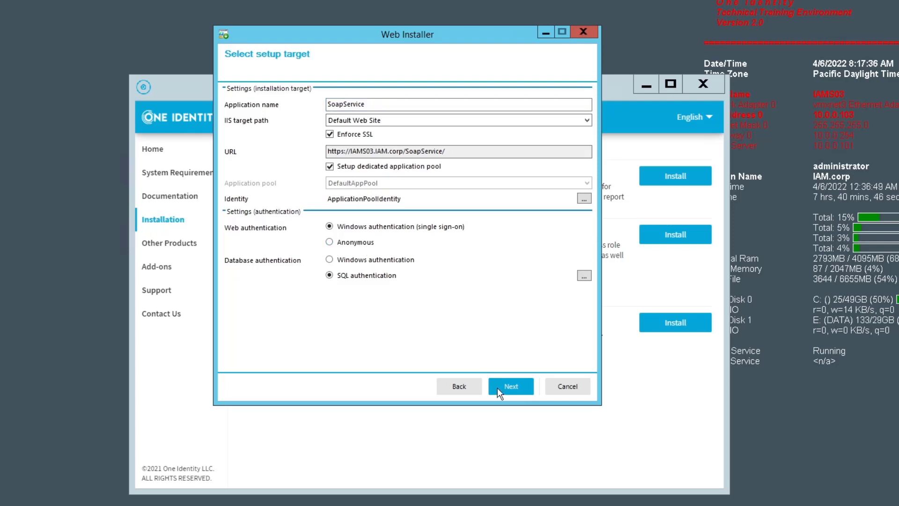
Install SoapService on the Default Web Site with the existing IIS credentials and close the wizard.
{"action": "left_click", "coordinate": [516, 383]}
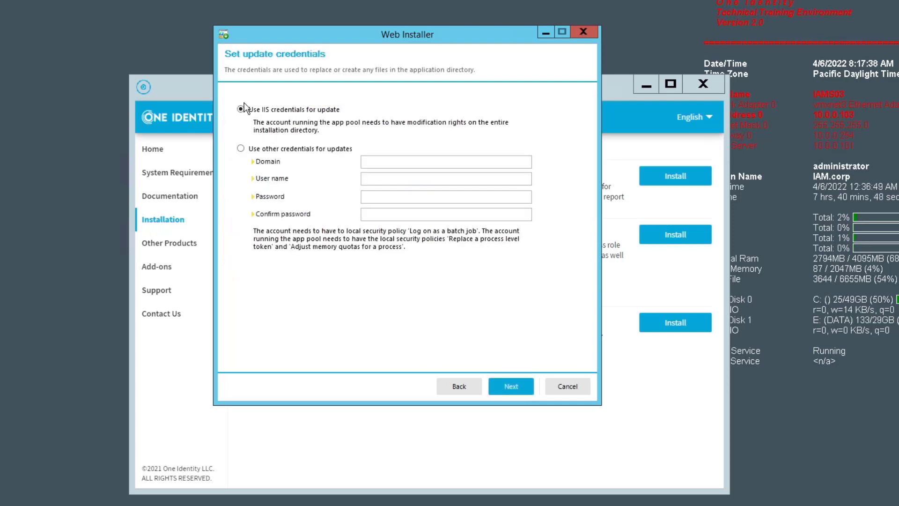
{"action": "left_click", "coordinate": [519, 387]}
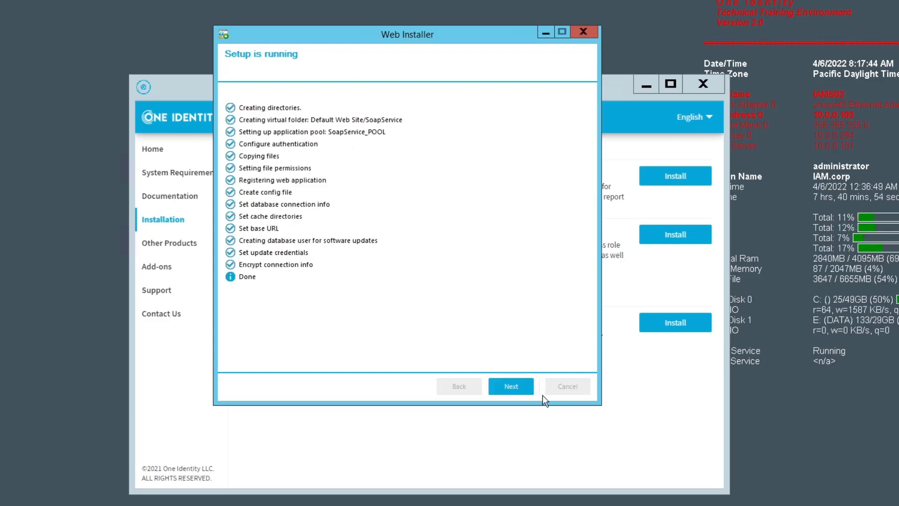
{"action": "left_click", "coordinate": [515, 387]}
{"action": "left_click", "coordinate": [511, 386]}
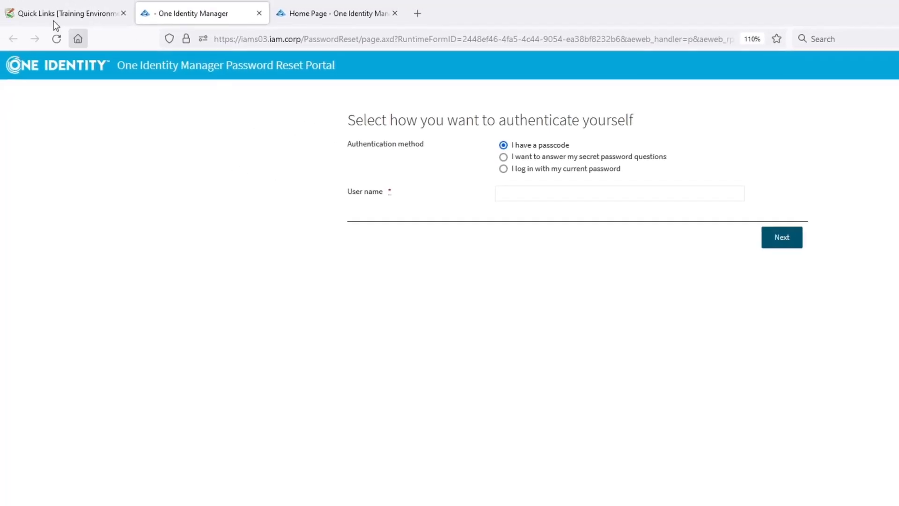
Sign in to the iams03.iam.corp site with the domain administrator's username and password.
{"action": "left_click", "coordinate": [56, 22]}
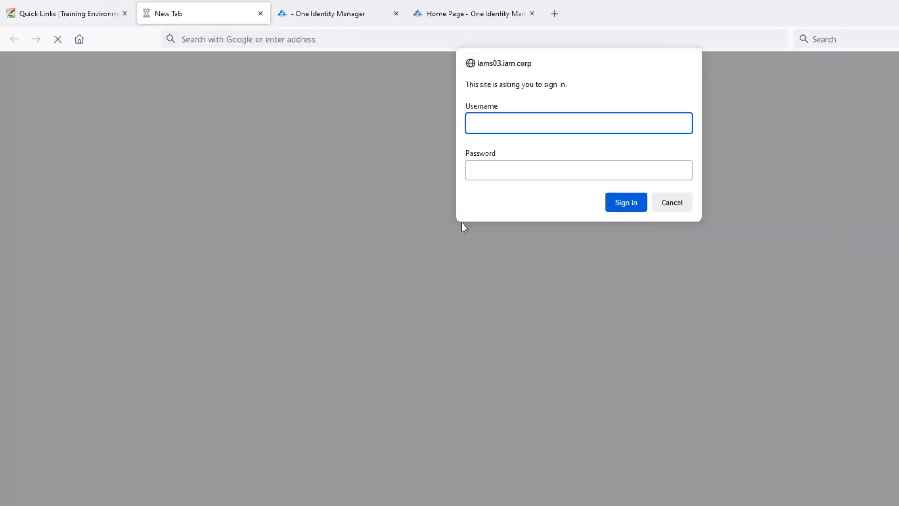
{"action": "type", "text": "iam"}
{"action": "type", "text": "\\administrator"}
{"action": "left_click", "coordinate": [555, 180]}
{"action": "type", "text": "•••••••"}
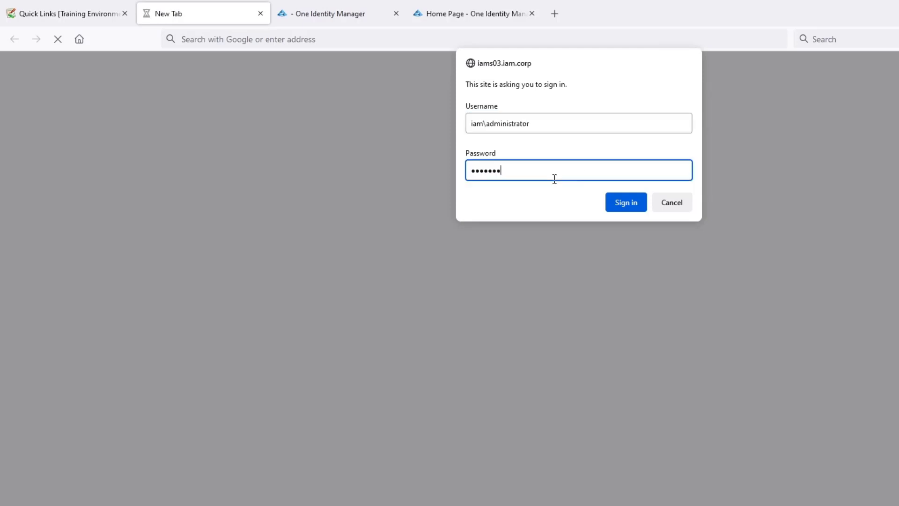
{"action": "type", "text": "••"}
{"action": "key", "text": "Return"}
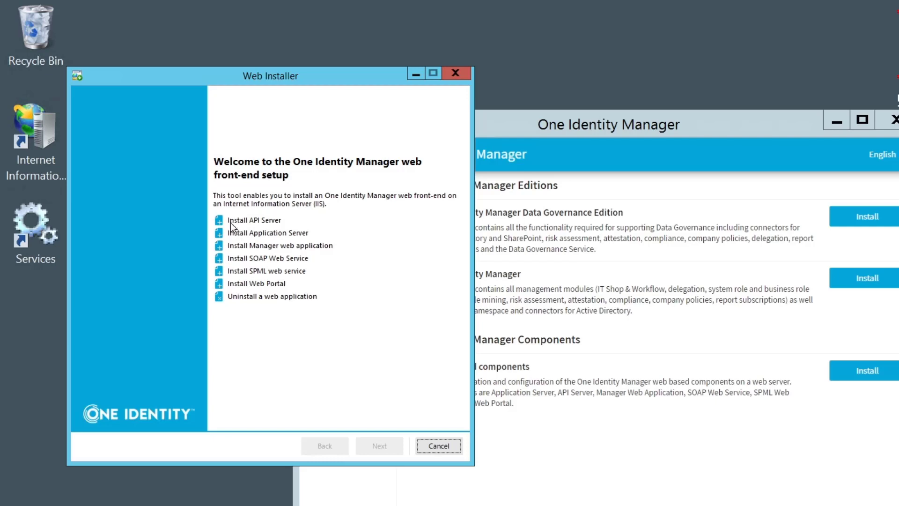
Choose Install API Server and log in to the main database with the system password.
{"action": "left_click", "coordinate": [280, 219]}
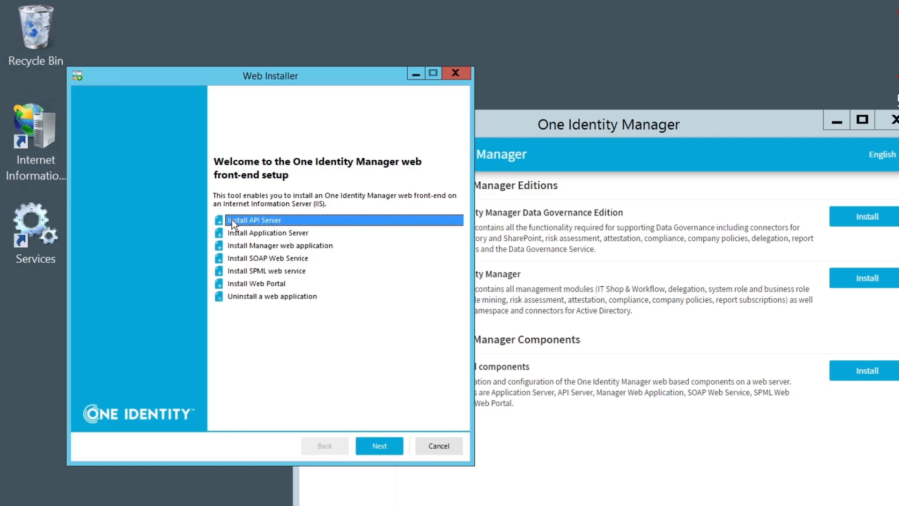
{"action": "left_click", "coordinate": [383, 451]}
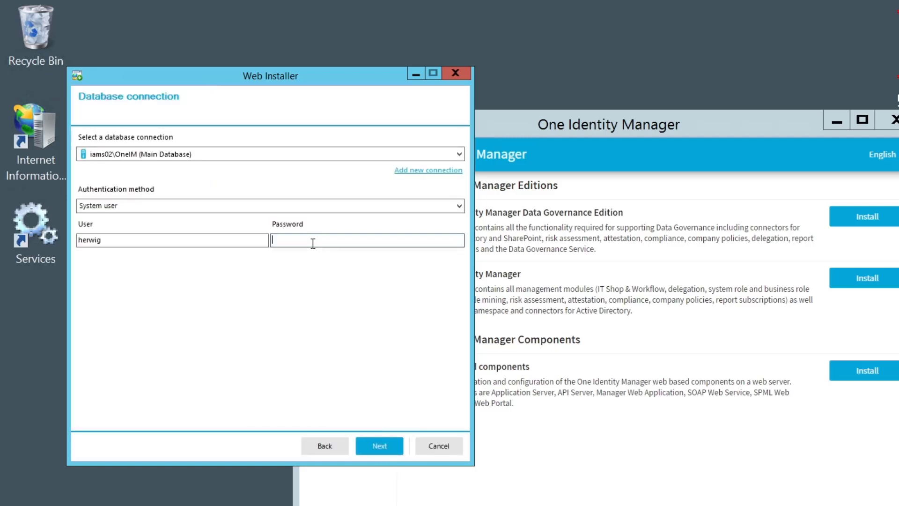
{"action": "type", "text": "•••••••••"}
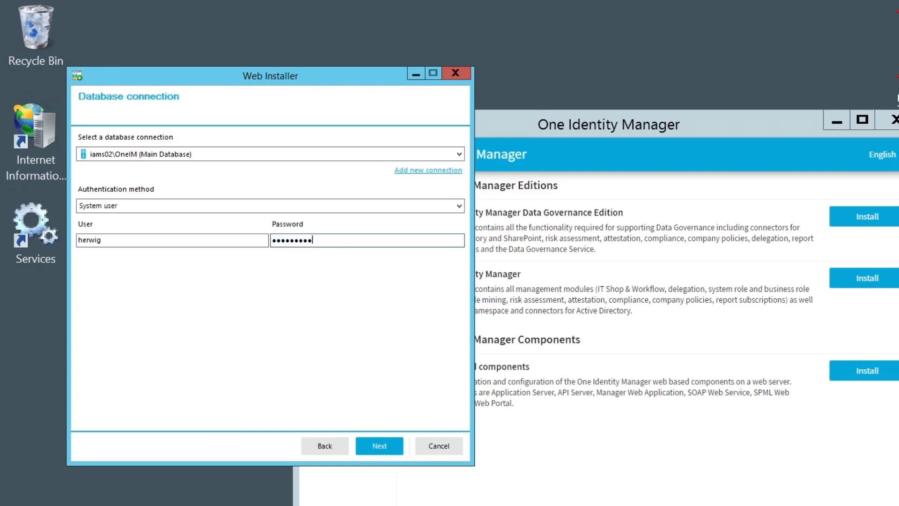
{"action": "left_click", "coordinate": [379, 445]}
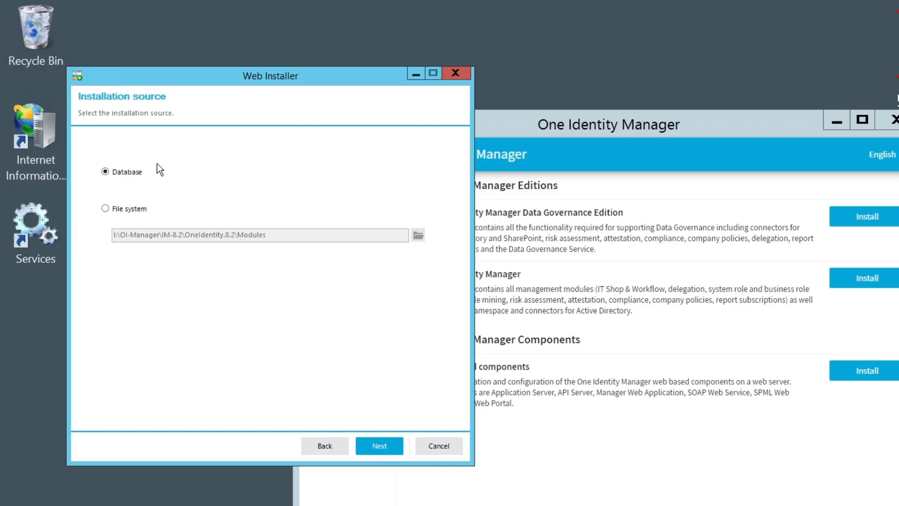
Give the ApiServer setup target anonymous web authentication.
{"action": "left_click", "coordinate": [381, 448]}
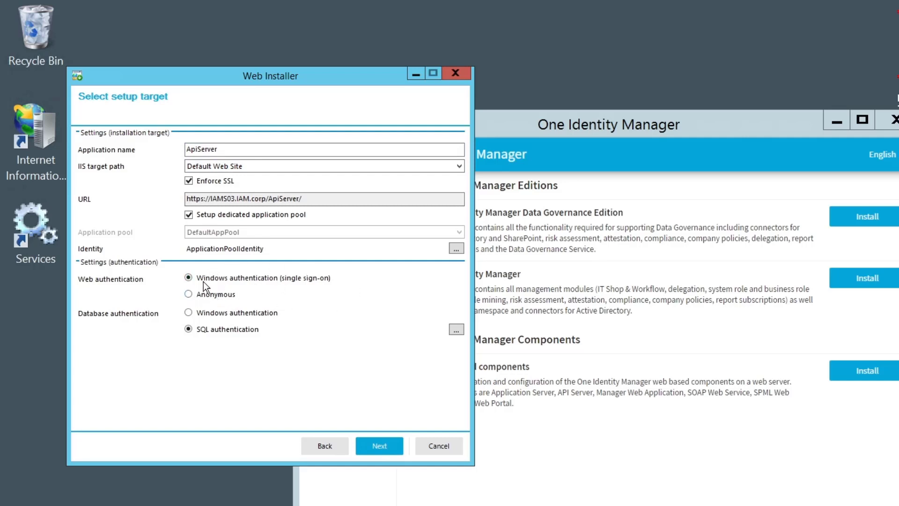
{"action": "left_click", "coordinate": [220, 296]}
{"action": "left_click", "coordinate": [387, 441]}
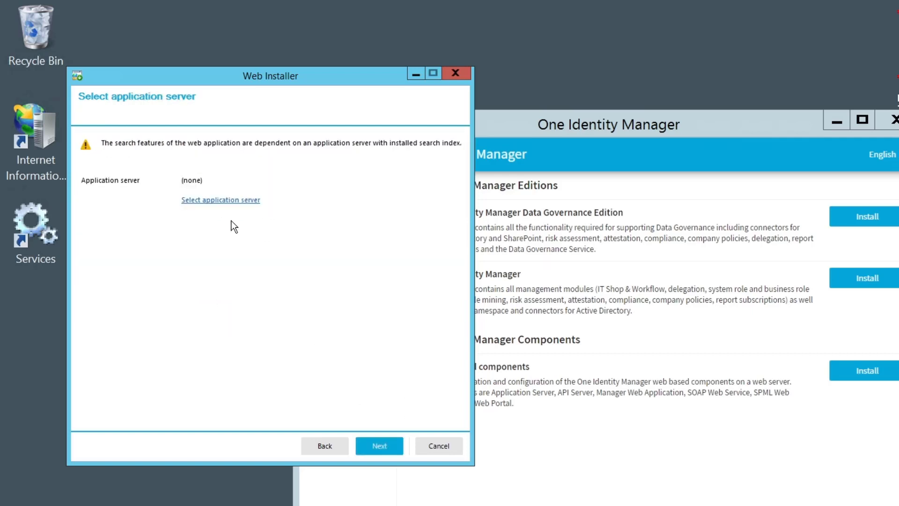
{"action": "left_click", "coordinate": [233, 201]}
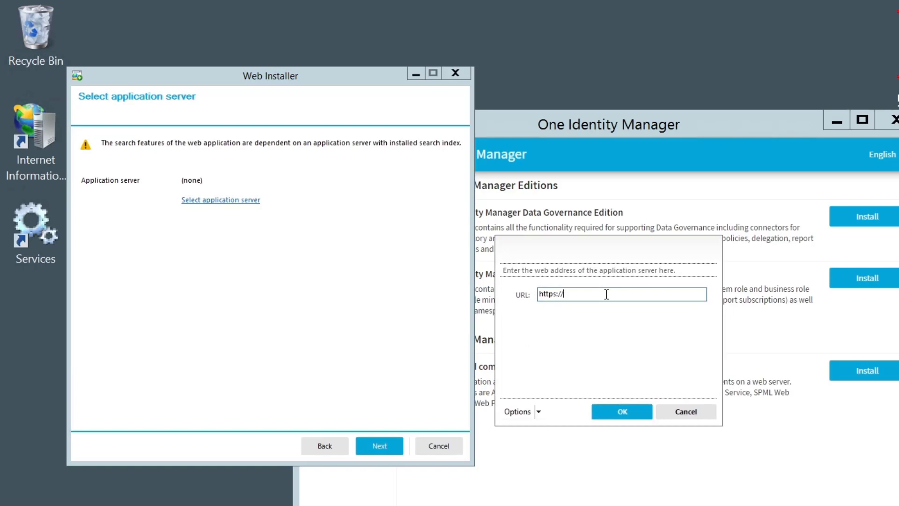
{"action": "type", "text": "iams"}
{"action": "left_click", "coordinate": [657, 363]}
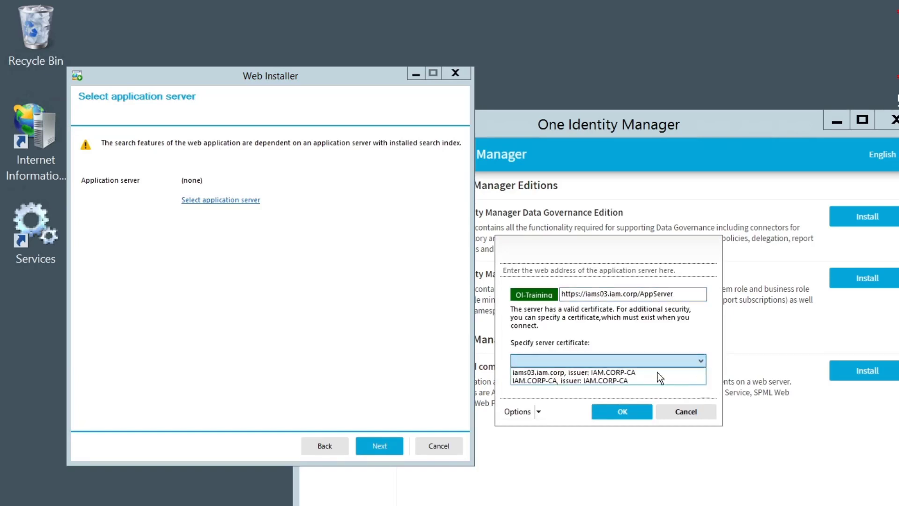
{"action": "left_click", "coordinate": [609, 371]}
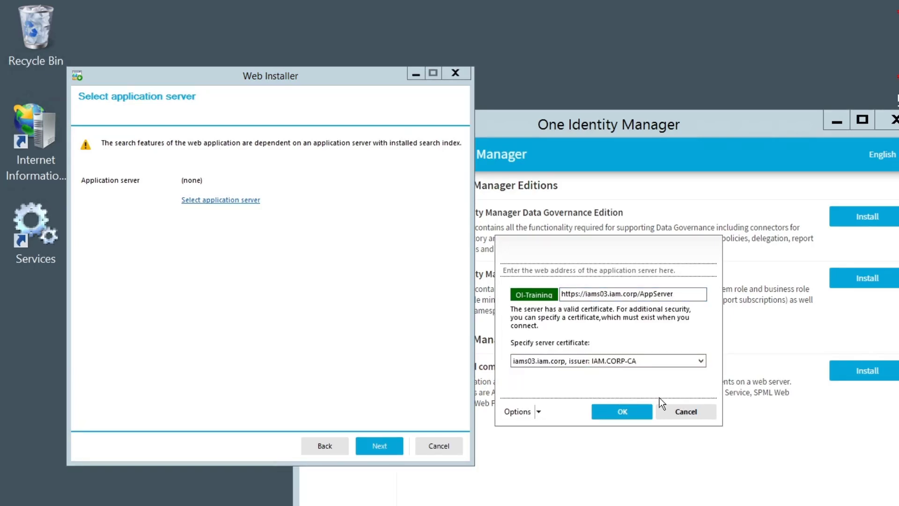
{"action": "left_click", "coordinate": [623, 412]}
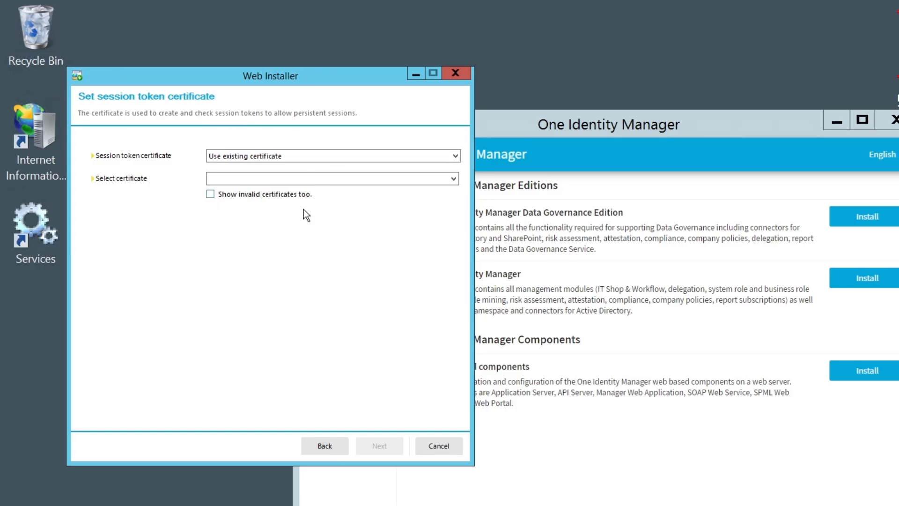
Use the CN=API Server certificate for session tokens and accept the default machine roles.
{"action": "left_click", "coordinate": [448, 179]}
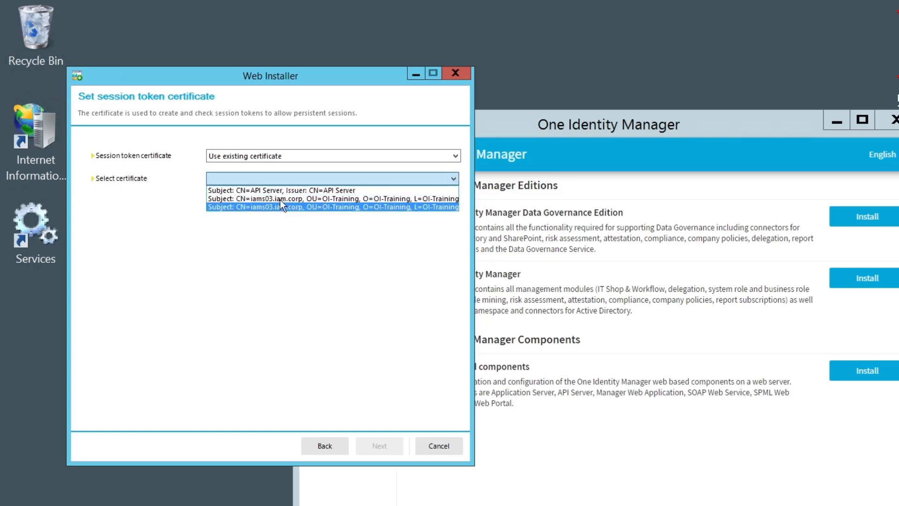
{"action": "left_click", "coordinate": [318, 189]}
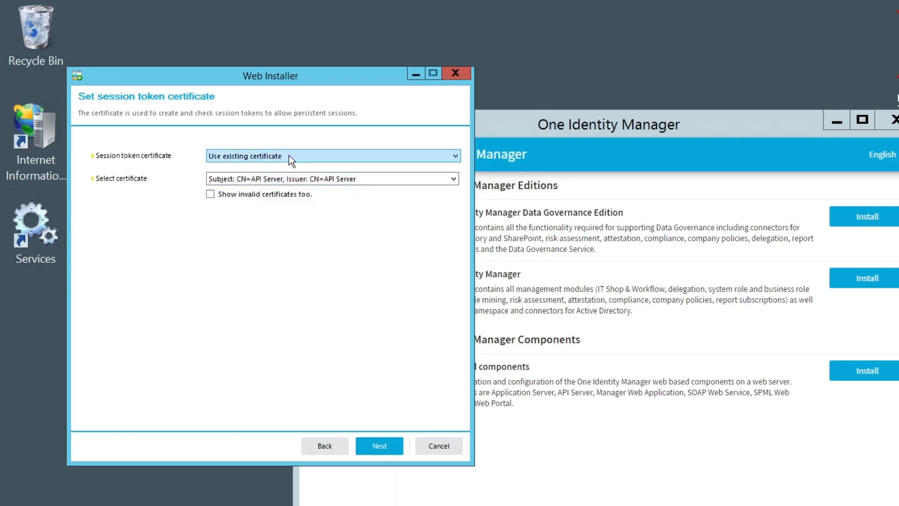
{"action": "left_click", "coordinate": [379, 445]}
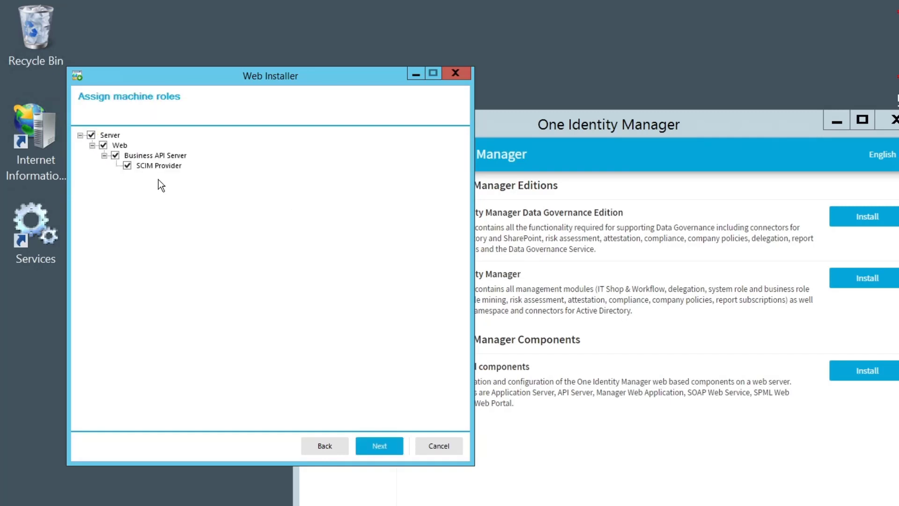
{"action": "left_click", "coordinate": [396, 447]}
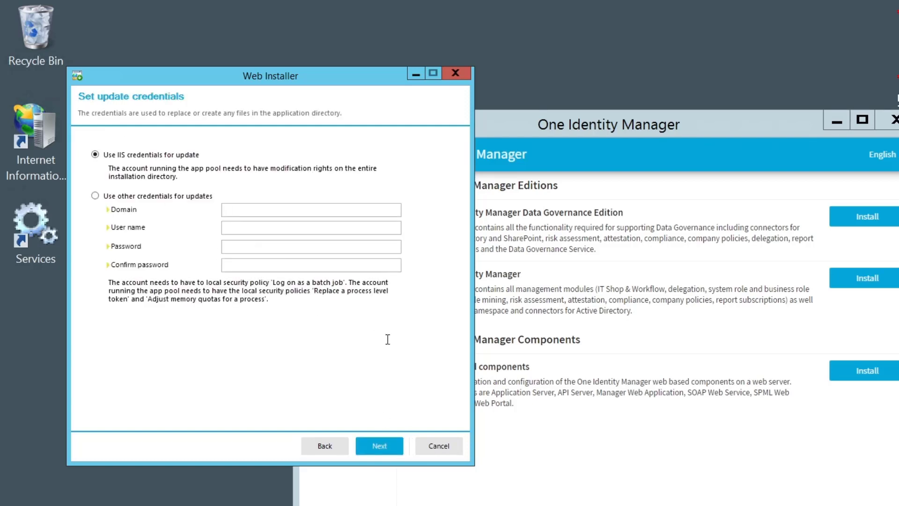
Paste the application token, run the API Server installation to Done, and close the installer.
{"action": "left_click", "coordinate": [384, 448]}
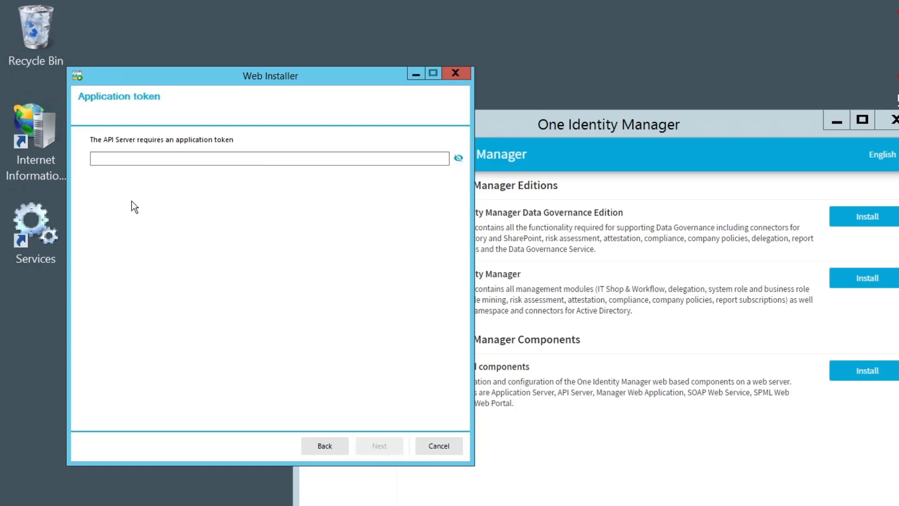
{"action": "left_click", "coordinate": [123, 158]}
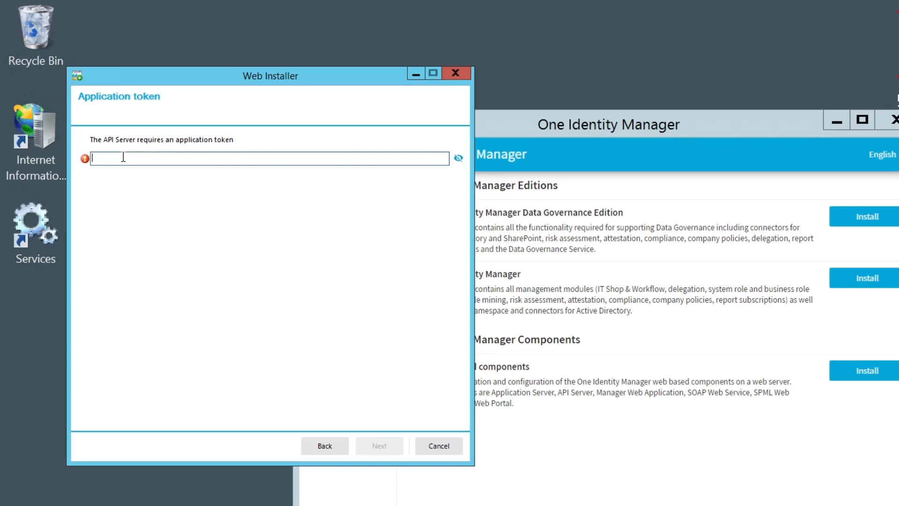
{"action": "key", "text": "ctrl+v"}
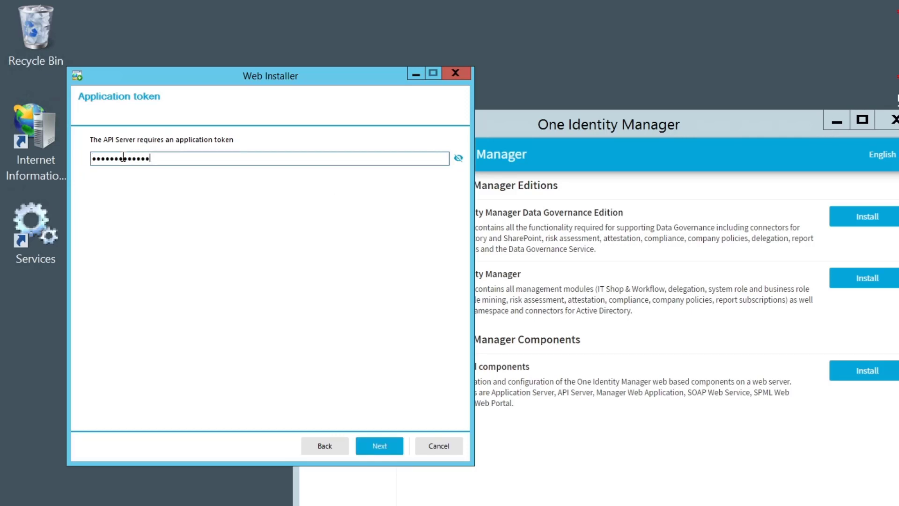
{"action": "left_click", "coordinate": [388, 448]}
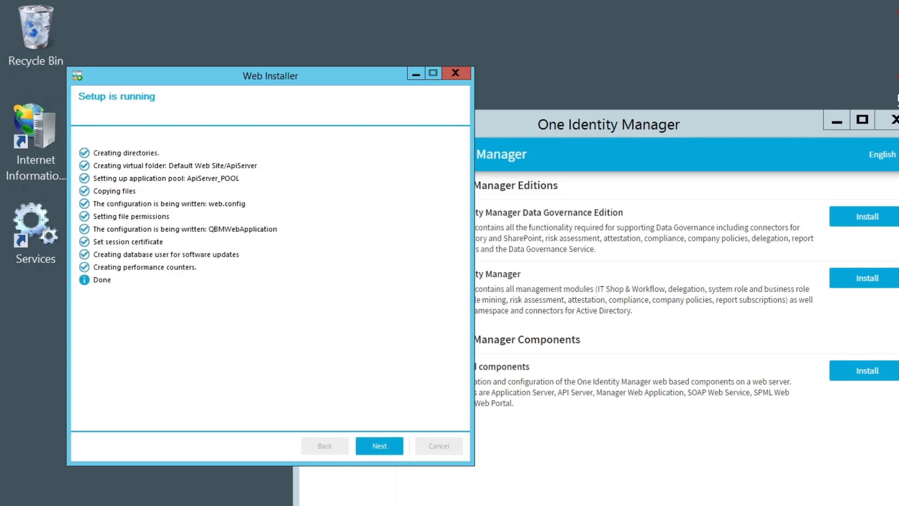
{"action": "left_click", "coordinate": [386, 452]}
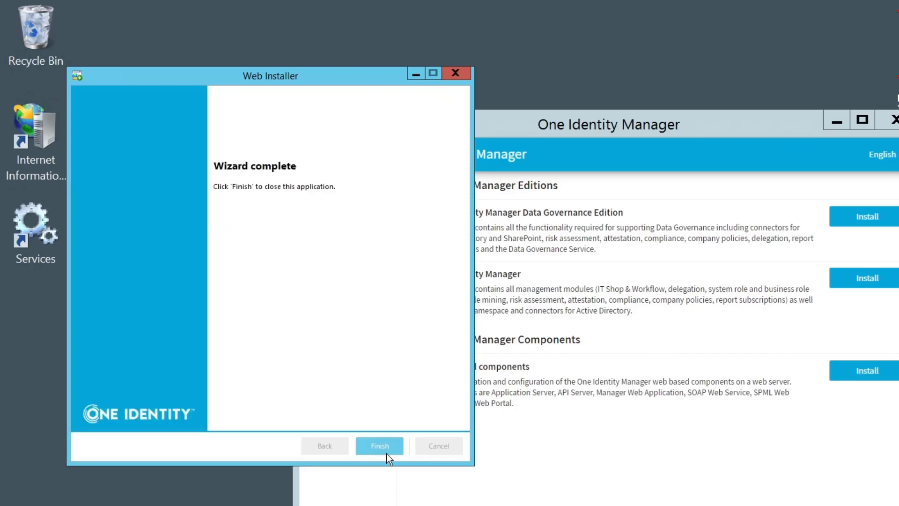
{"action": "left_click", "coordinate": [379, 446]}
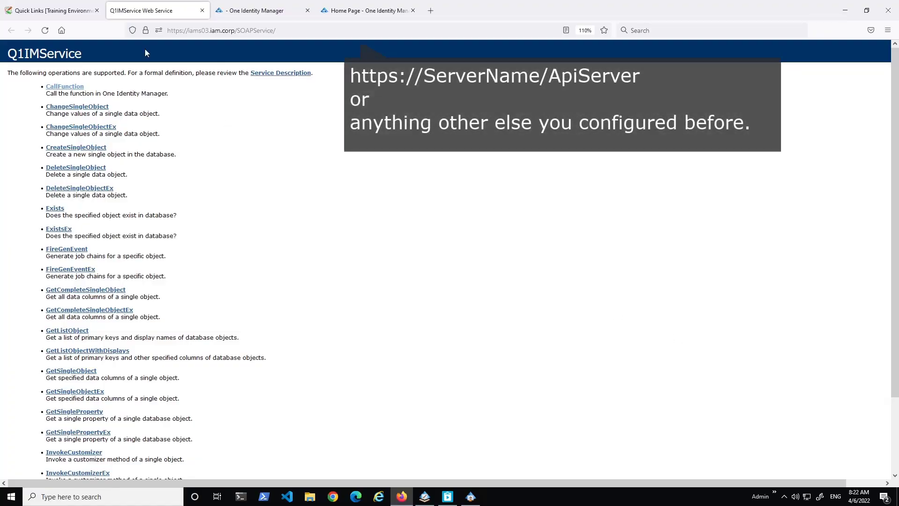
Open the API Server landing page at iams03.iam.corp/ApiServer from the Quick Links page.
{"action": "left_click", "coordinate": [78, 14]}
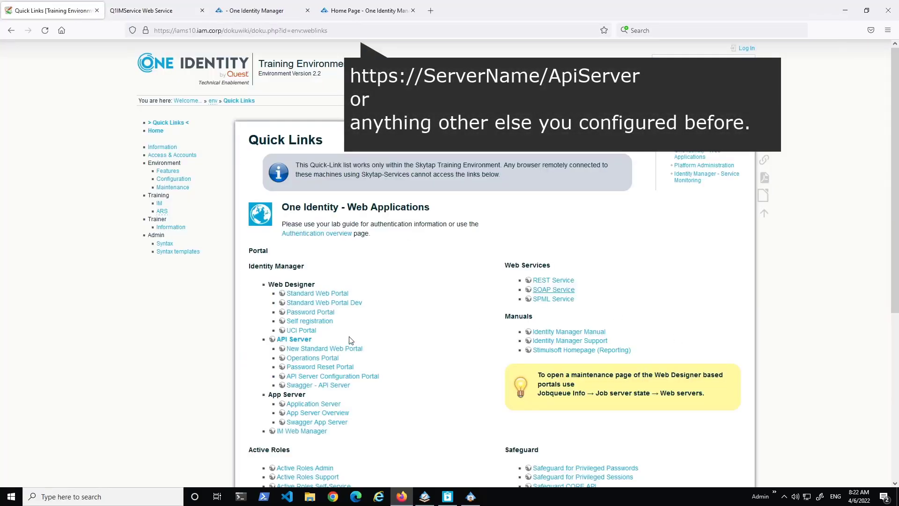
{"action": "left_click", "coordinate": [295, 339]}
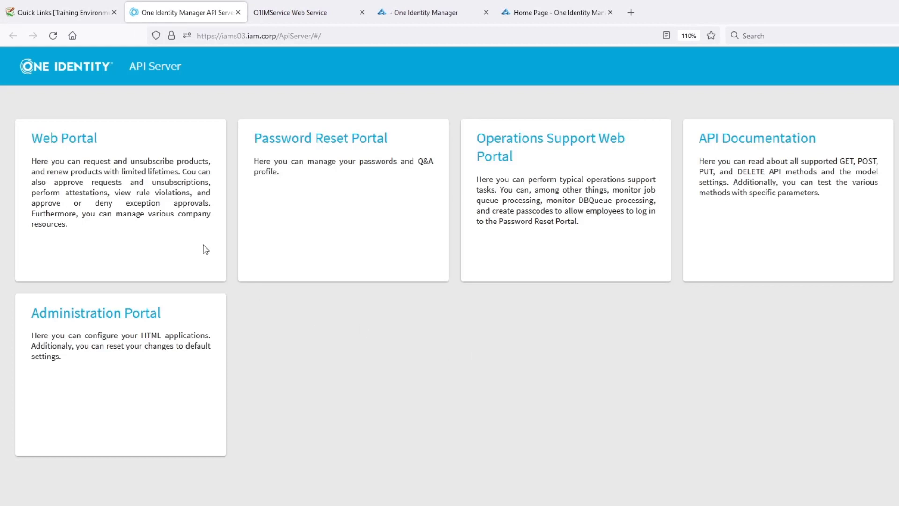
Log in to the Web Portal in a new tab with the employee's user name and password, then return to the API Server tab.
{"action": "middle_click", "coordinate": [47, 139]}
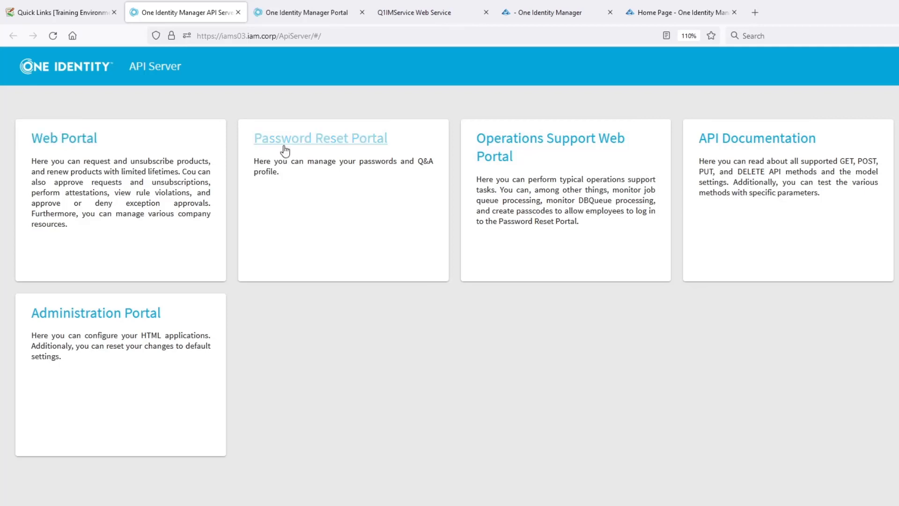
{"action": "left_click", "coordinate": [288, 16]}
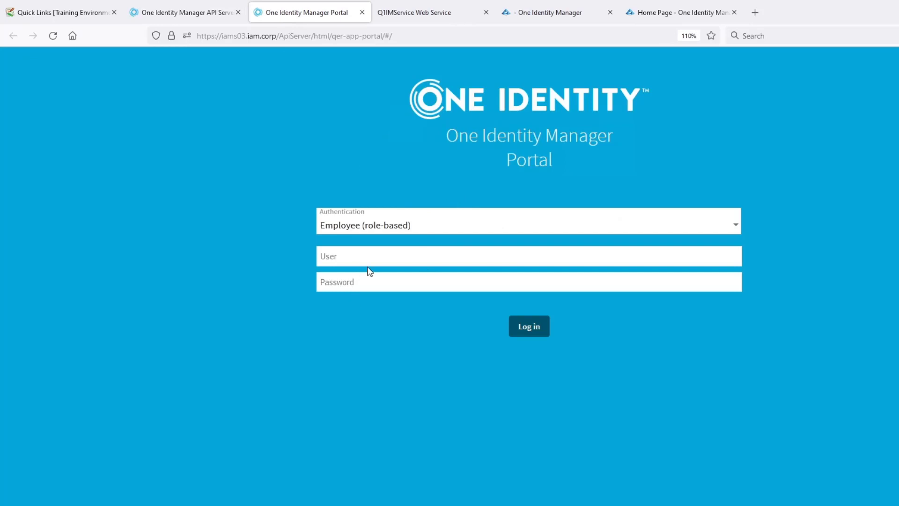
{"action": "left_click", "coordinate": [351, 255]}
{"action": "type", "text": "herwigabe"}
{"action": "key", "text": "Tab"}
{"action": "type", "text": "•••••••••"}
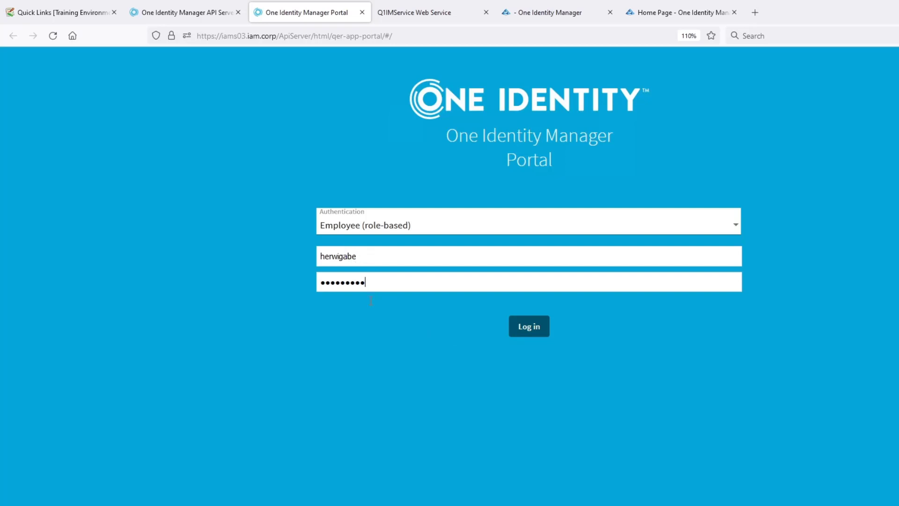
{"action": "left_click", "coordinate": [526, 325]}
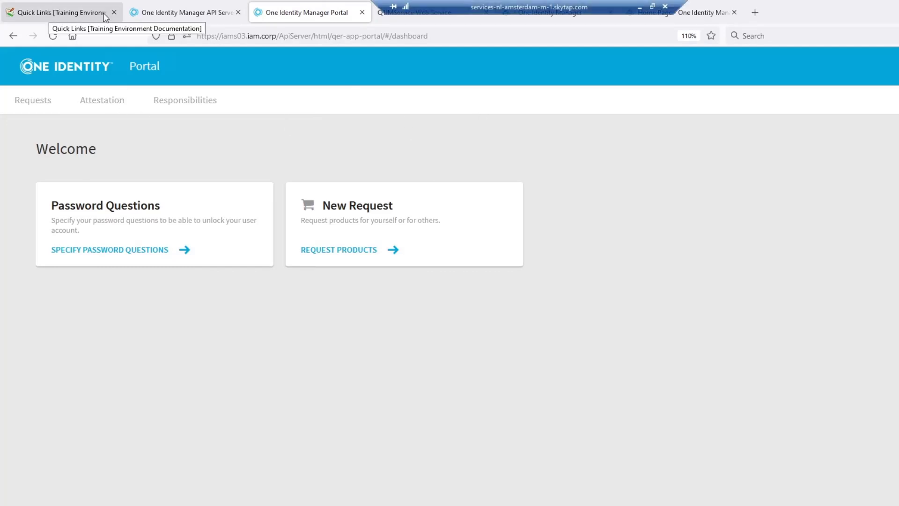
{"action": "left_click", "coordinate": [186, 13]}
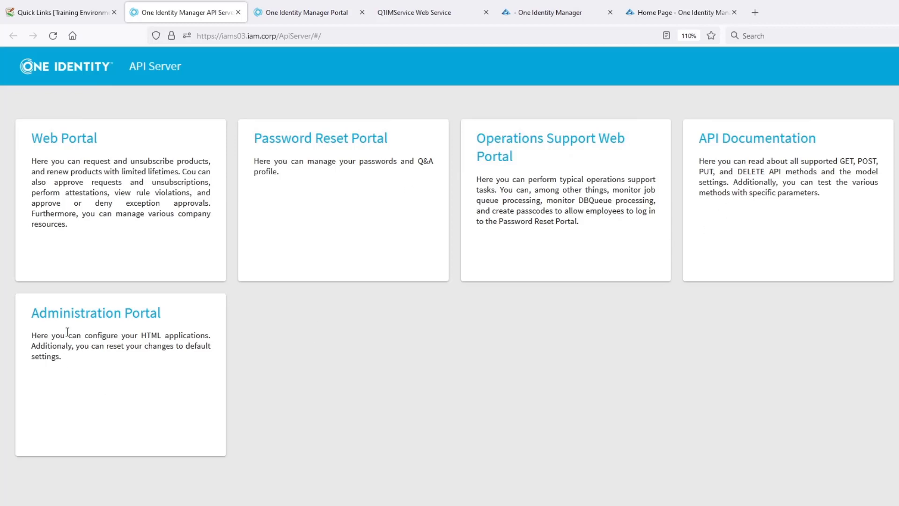
Open the API Documentation page from its card on the API Server start page.
{"action": "left_click", "coordinate": [763, 142]}
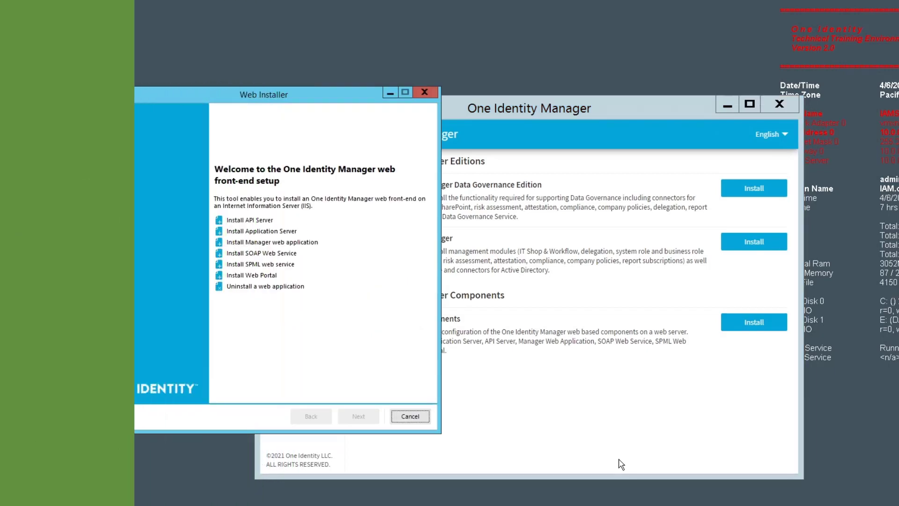
Choose to install the Manager web application and enter the database connection password.
{"action": "left_click_drag", "start_coordinate": [294, 89], "coordinate": [543, 75]}
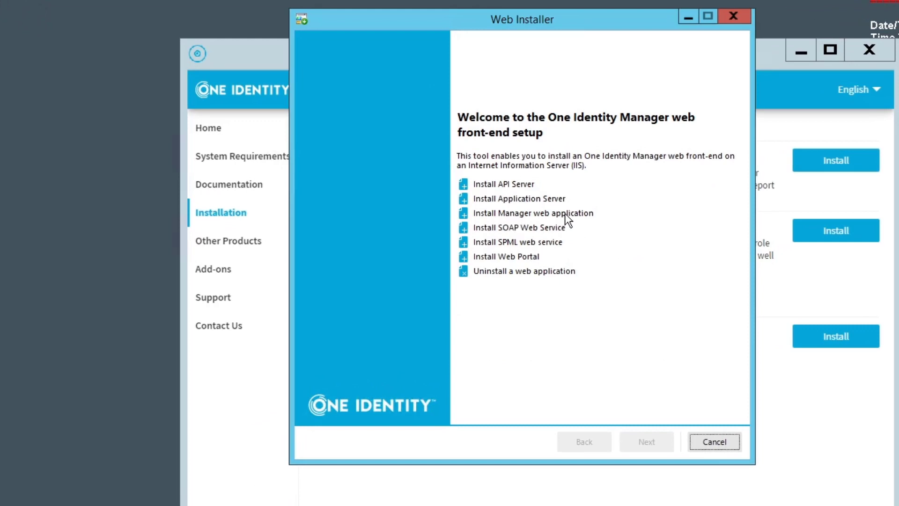
{"action": "left_click", "coordinate": [584, 213]}
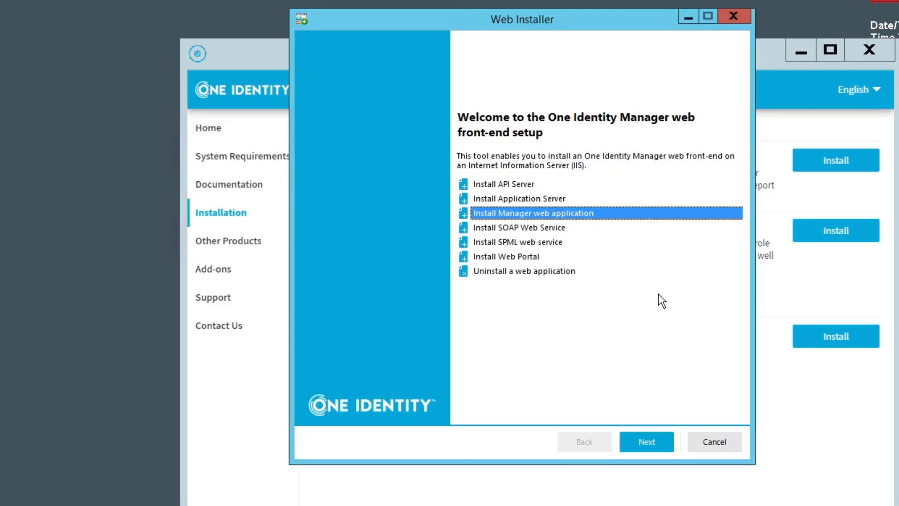
{"action": "left_click", "coordinate": [650, 443]}
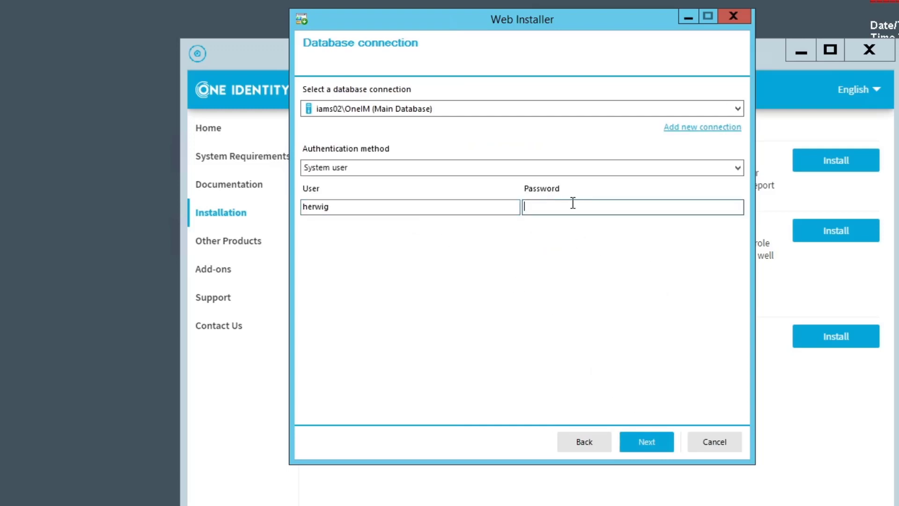
{"action": "type", "text": "*********"}
{"action": "left_click", "coordinate": [651, 439]}
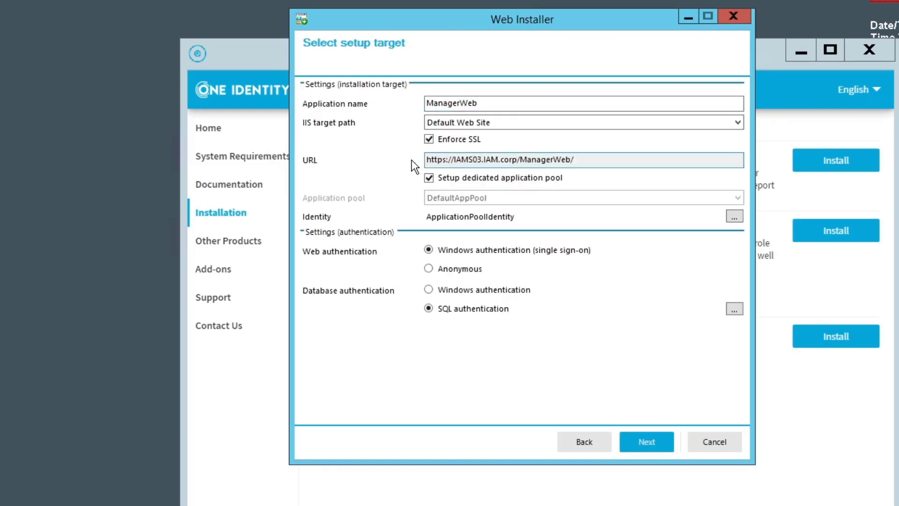
Use anonymous web authentication and IIS update credentials, run the setup, and close the installer.
{"action": "left_click", "coordinate": [468, 272]}
{"action": "left_click", "coordinate": [662, 445]}
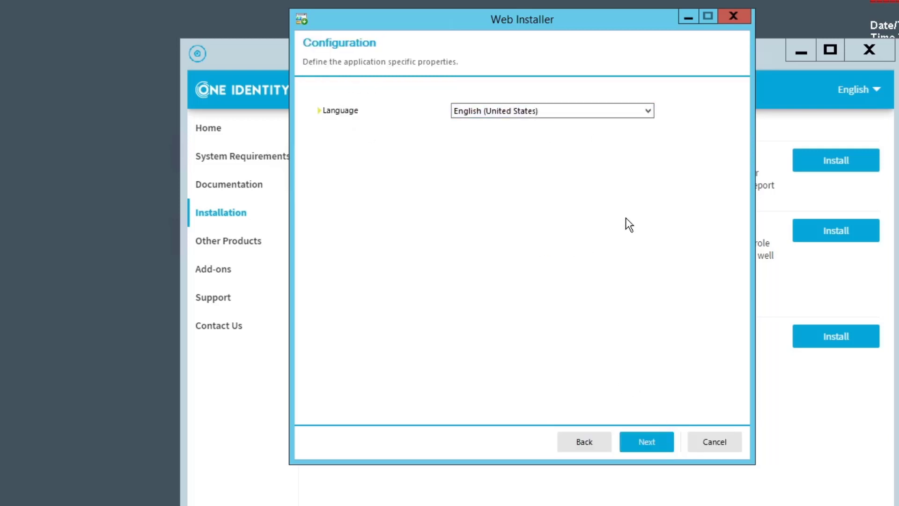
{"action": "left_click", "coordinate": [642, 437]}
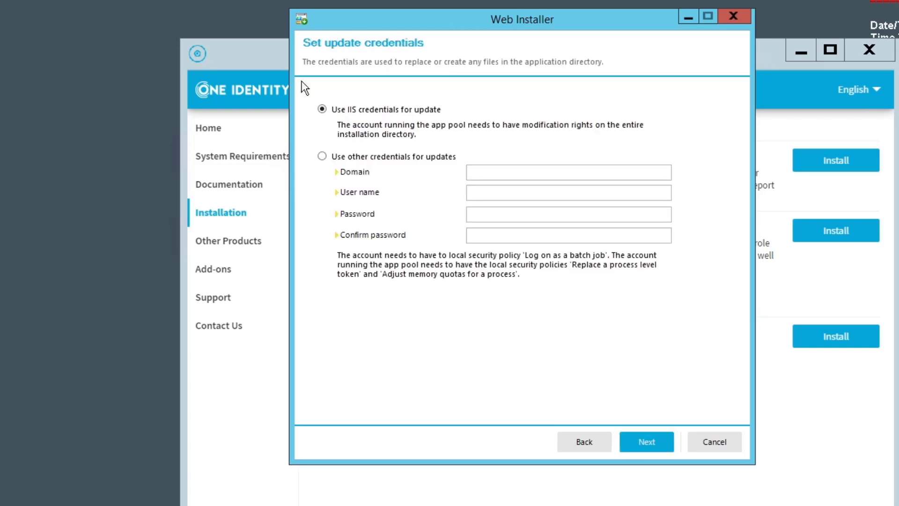
{"action": "left_click", "coordinate": [646, 441]}
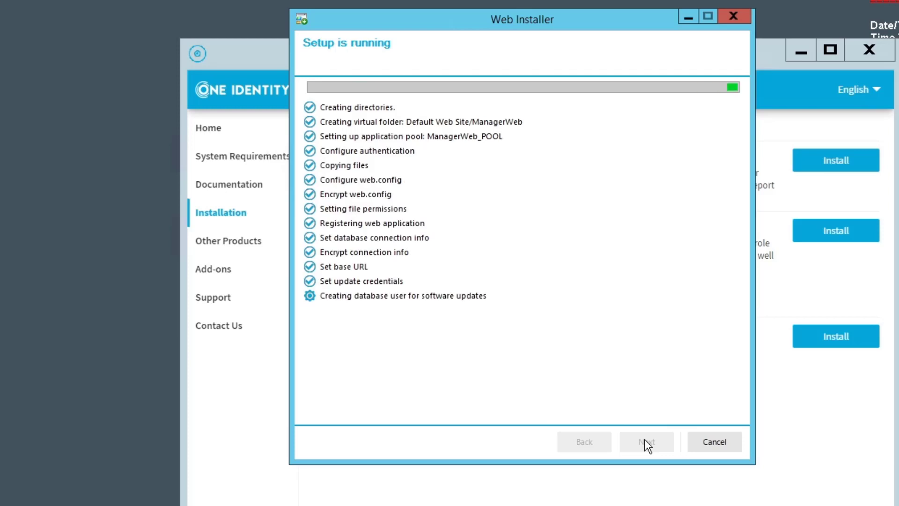
{"action": "left_click", "coordinate": [645, 440]}
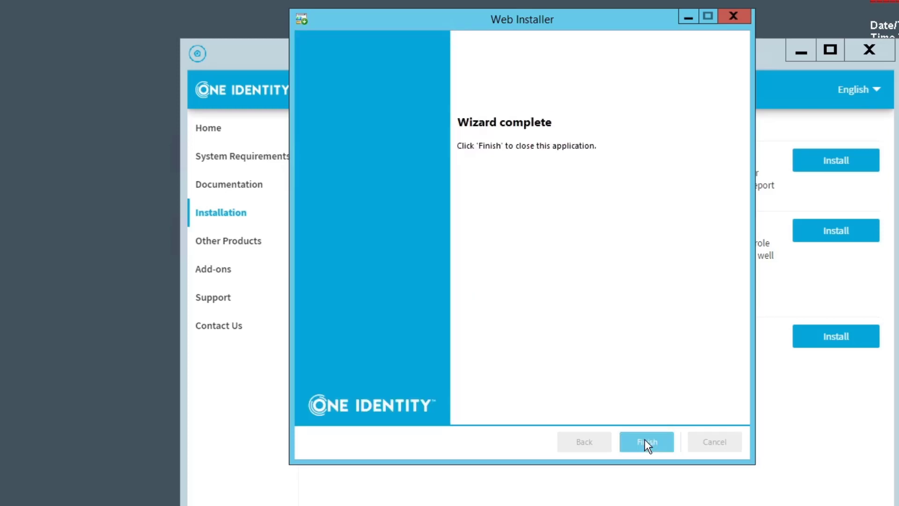
{"action": "left_click", "coordinate": [652, 445]}
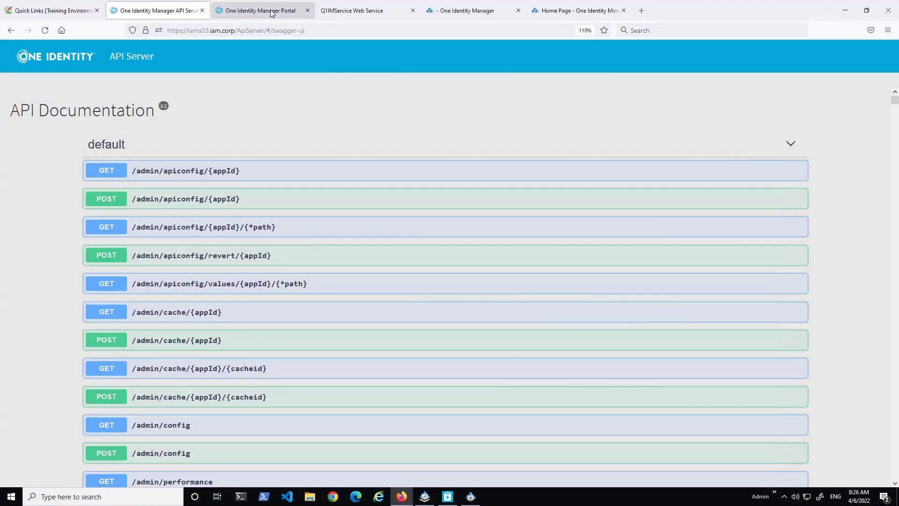
Close the API Server, Portal, SOAP, Password Reset and Home Page tabs, then launch IM Web Manager.
{"action": "left_click", "coordinate": [202, 11]}
{"action": "left_click", "coordinate": [202, 10]}
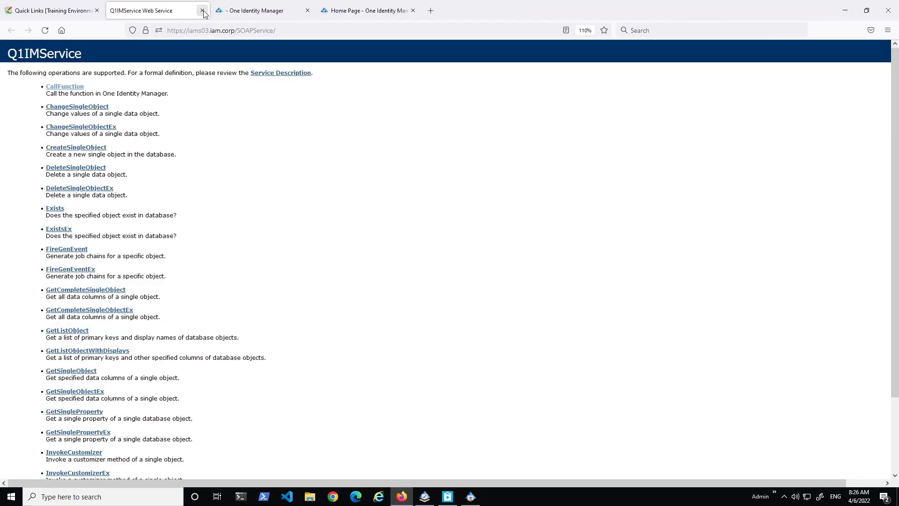
{"action": "left_click", "coordinate": [202, 11]}
{"action": "left_click", "coordinate": [202, 10]}
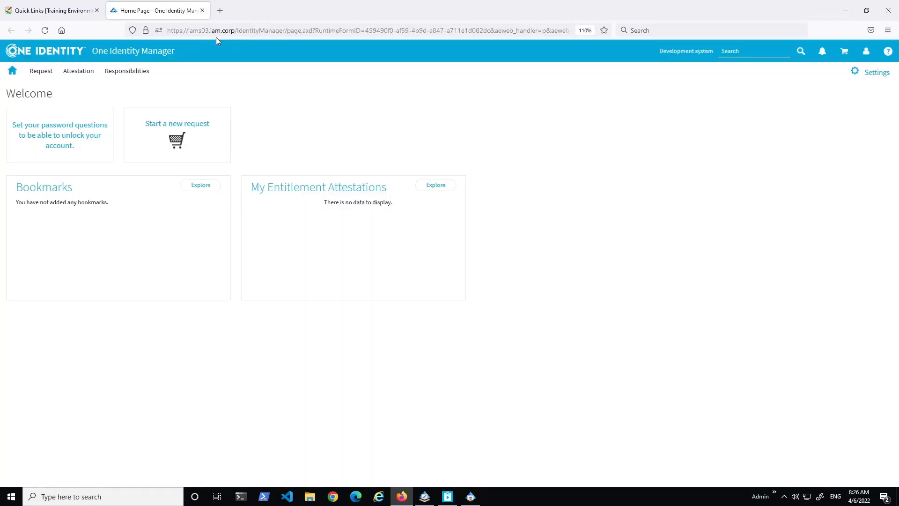
{"action": "left_click", "coordinate": [203, 10]}
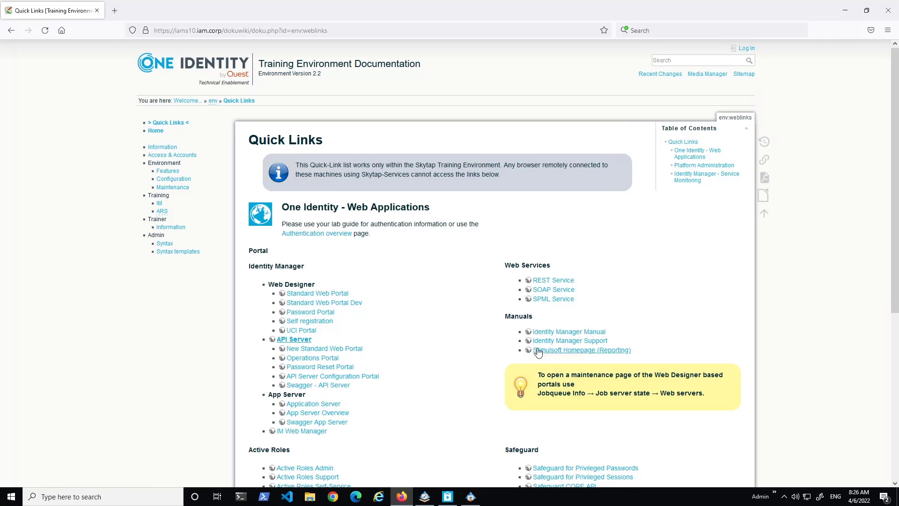
{"action": "left_click", "coordinate": [304, 431]}
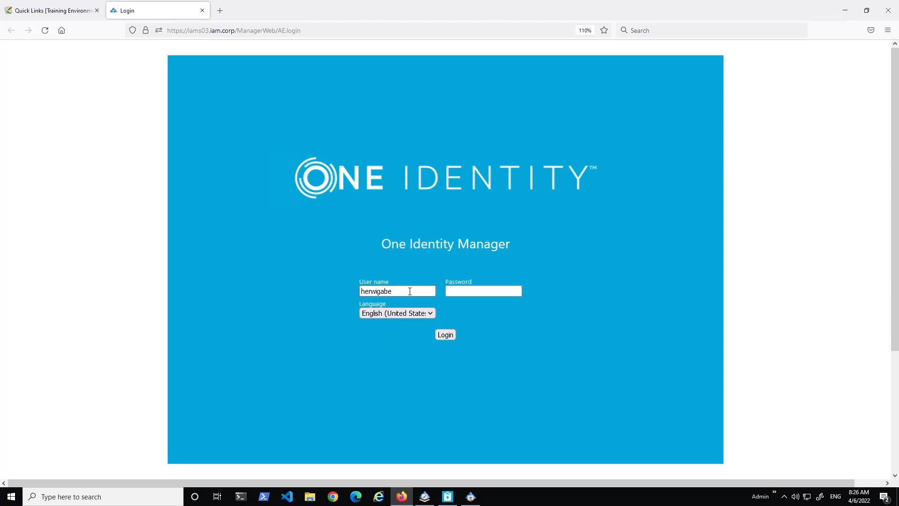
Enter the identity's password on the web Manager login page and submit the login.
{"action": "left_click", "coordinate": [476, 291]}
{"action": "type", "text": "*********"}
{"action": "left_click", "coordinate": [445, 336]}
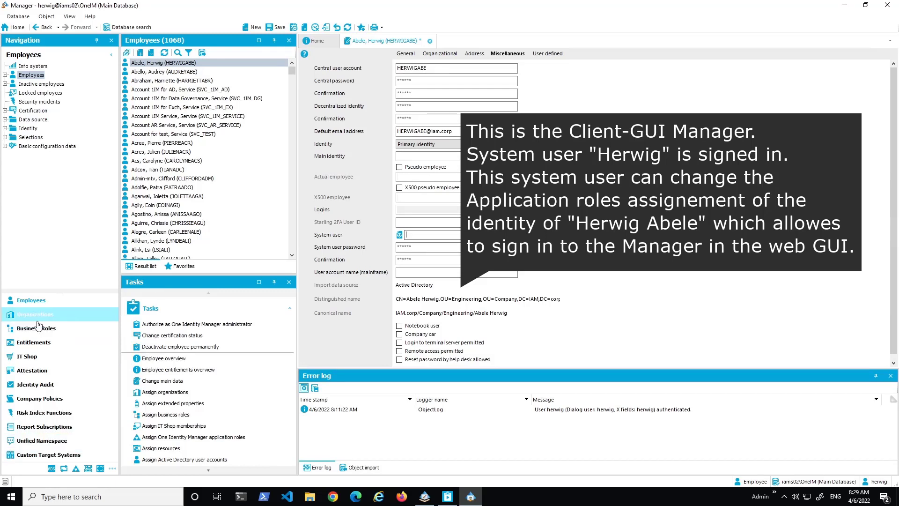
List all employees and open the identity's record from Recently used, discarding unsaved changes.
{"action": "left_click", "coordinate": [76, 469]}
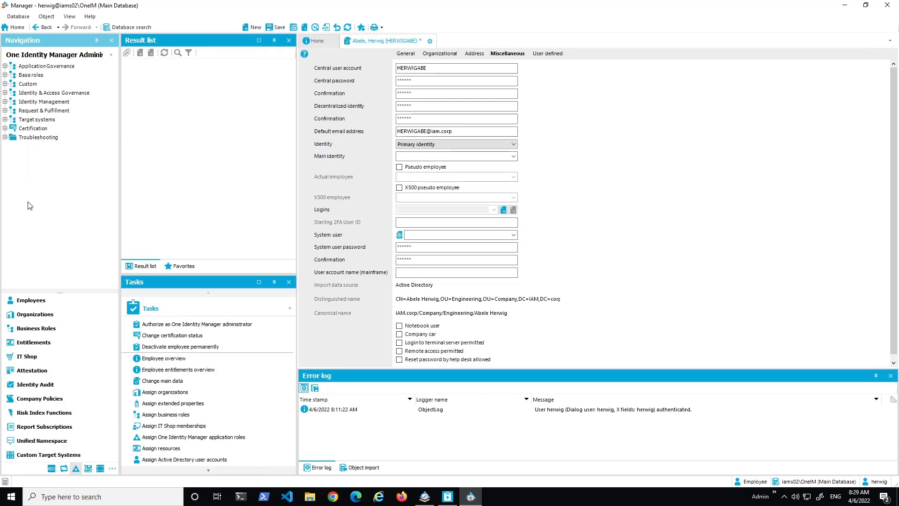
{"action": "left_click", "coordinate": [29, 300]}
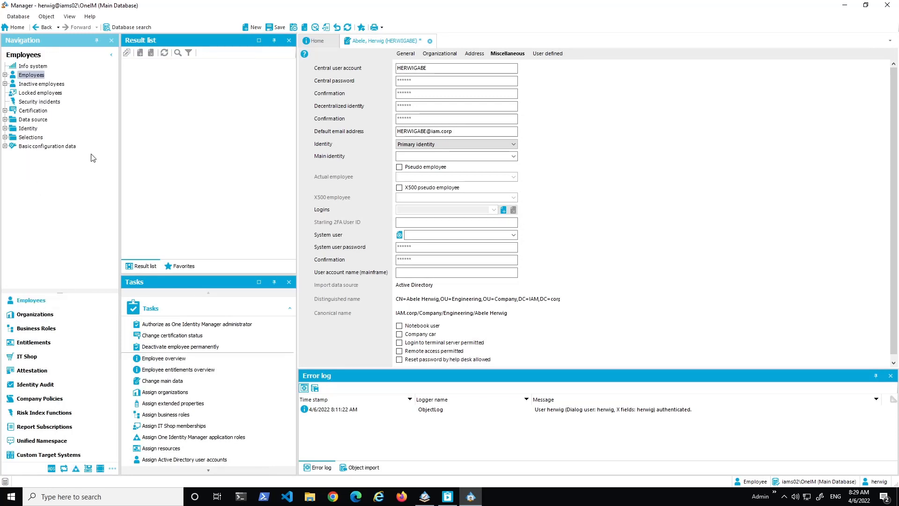
{"action": "left_click", "coordinate": [40, 76]}
{"action": "left_click", "coordinate": [192, 72]}
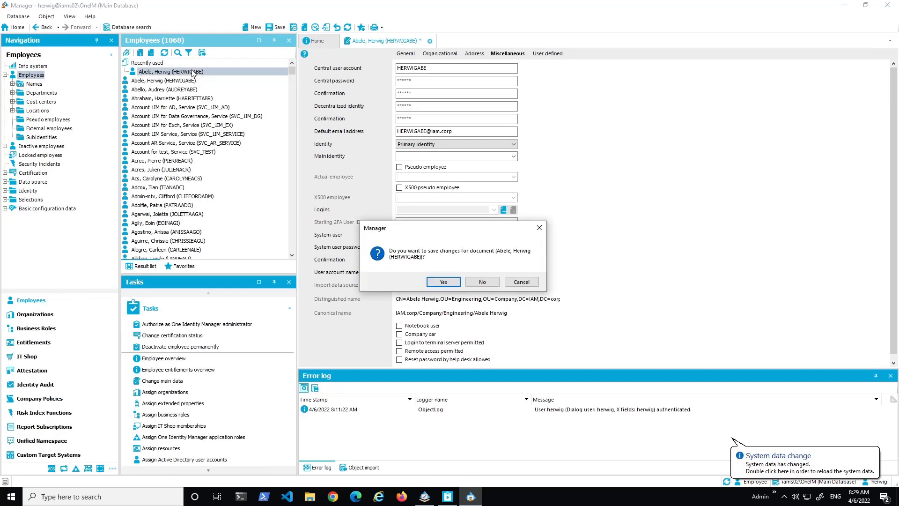
{"action": "left_click", "coordinate": [489, 284]}
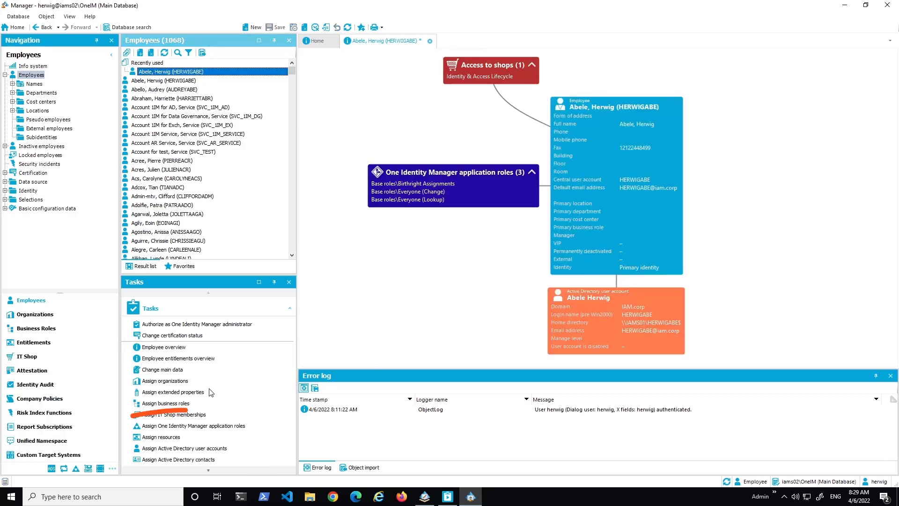
Assign the identity the Request & Fulfillment application roles and save.
{"action": "left_click", "coordinate": [193, 424]}
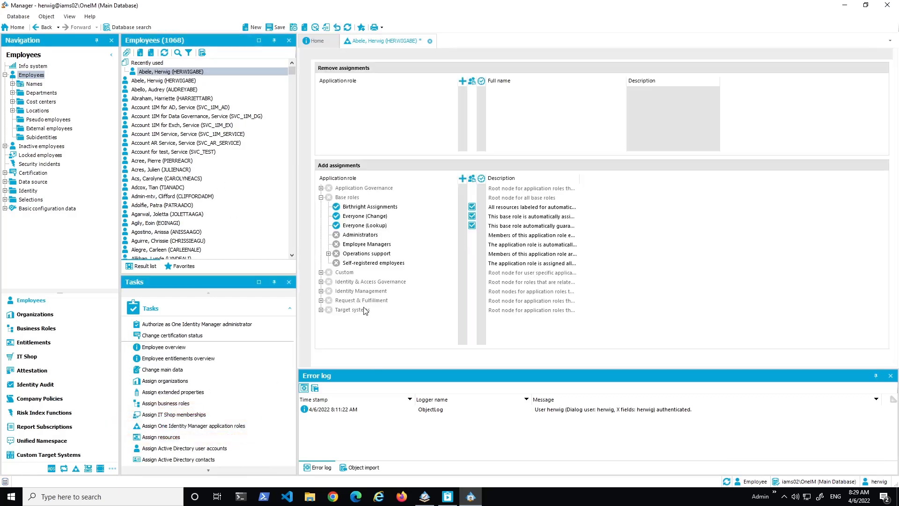
{"action": "right_click", "coordinate": [355, 300]}
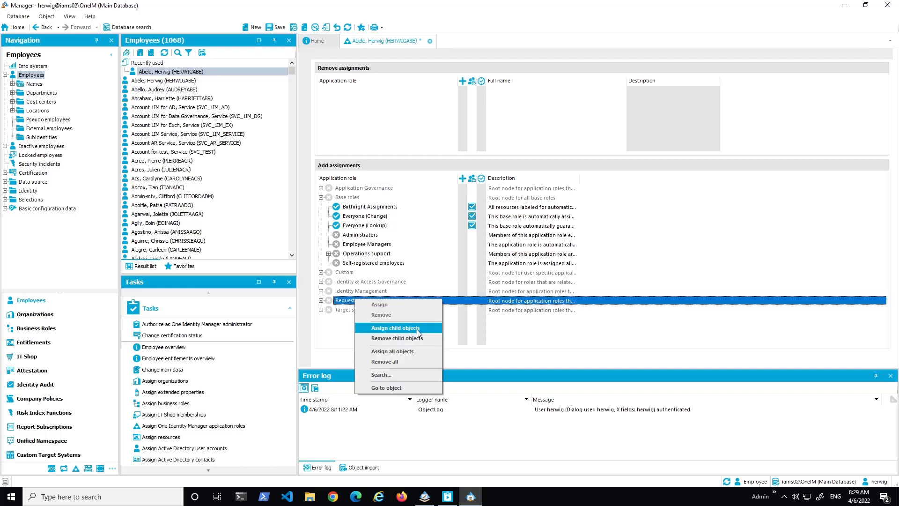
{"action": "left_click", "coordinate": [417, 350]}
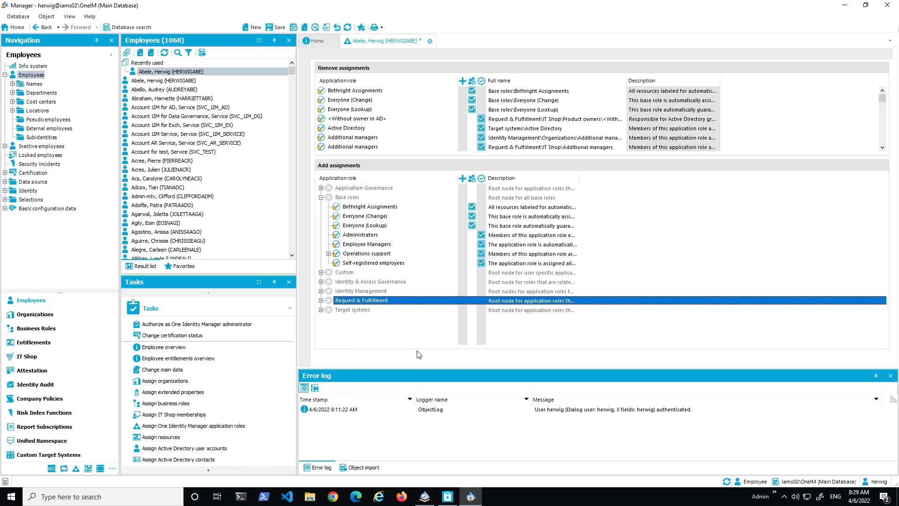
{"action": "left_click", "coordinate": [321, 272]}
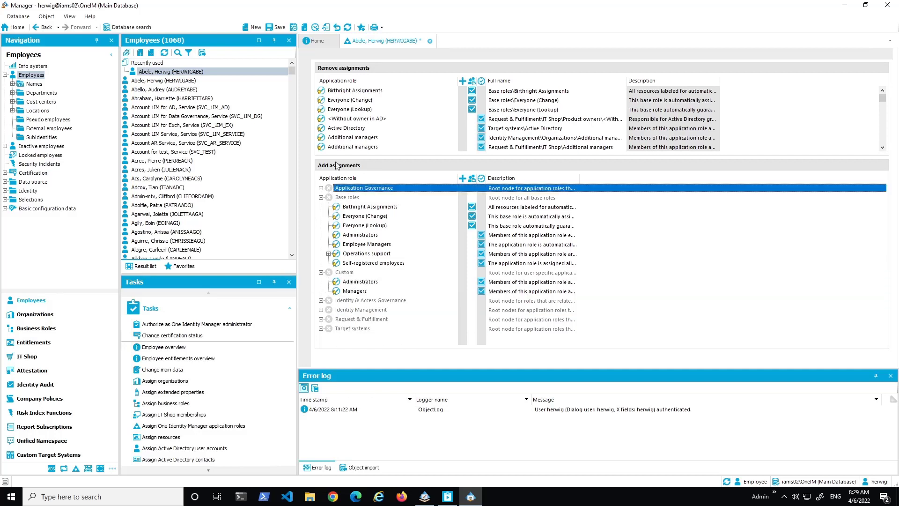
{"action": "left_click", "coordinate": [275, 28]}
Log in to IM Web Manager in Firefox as the identity and open the Employees category.
{"action": "left_click", "coordinate": [407, 500]}
{"action": "left_click", "coordinate": [161, 123]}
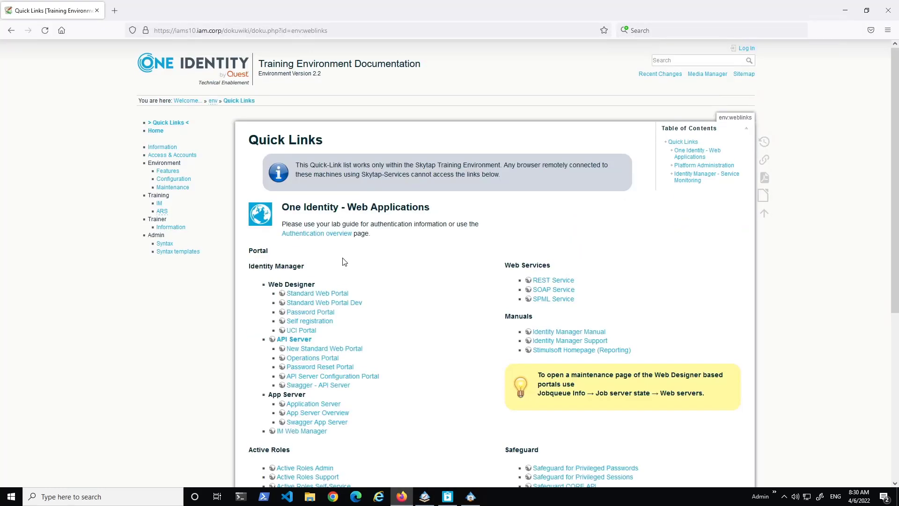
{"action": "left_click", "coordinate": [316, 432]}
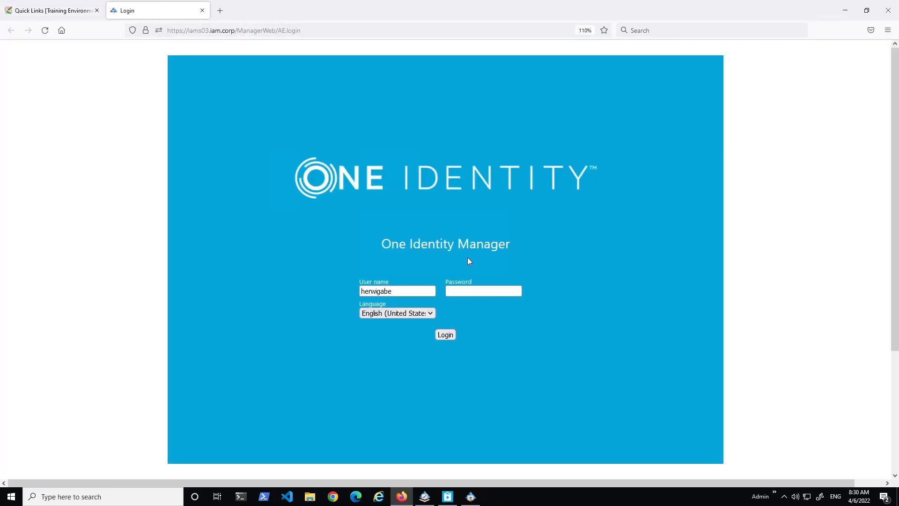
{"action": "left_click", "coordinate": [456, 291]}
{"action": "type", "text": "••••••••••"}
{"action": "key", "text": "Return"}
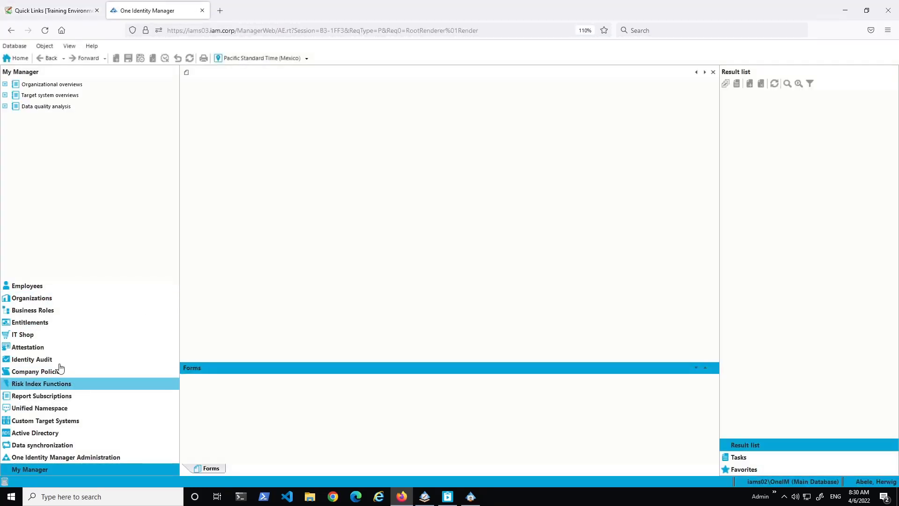
{"action": "left_click", "coordinate": [34, 286]}
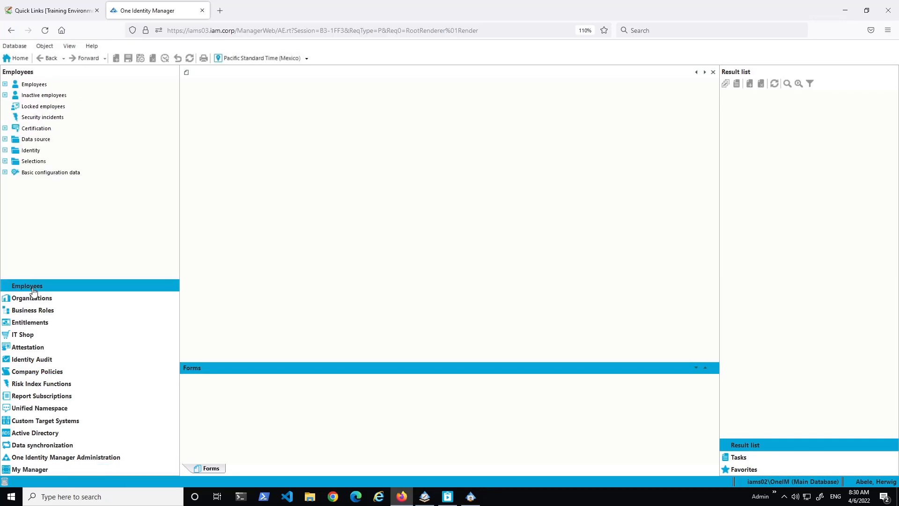
Filter employees by the identity's name to open its overview, then show all 1068 employees.
{"action": "left_click", "coordinate": [38, 88]}
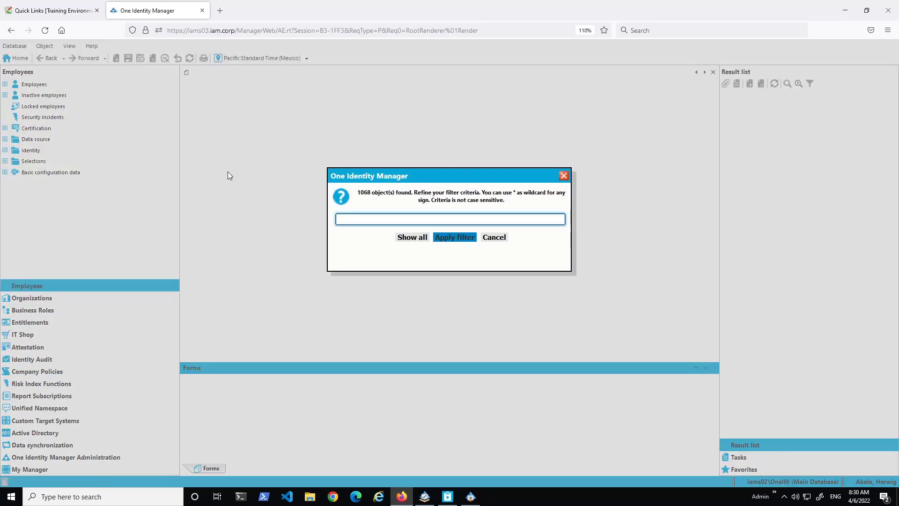
{"action": "type", "text": "herwig"}
{"action": "key", "text": "Return"}
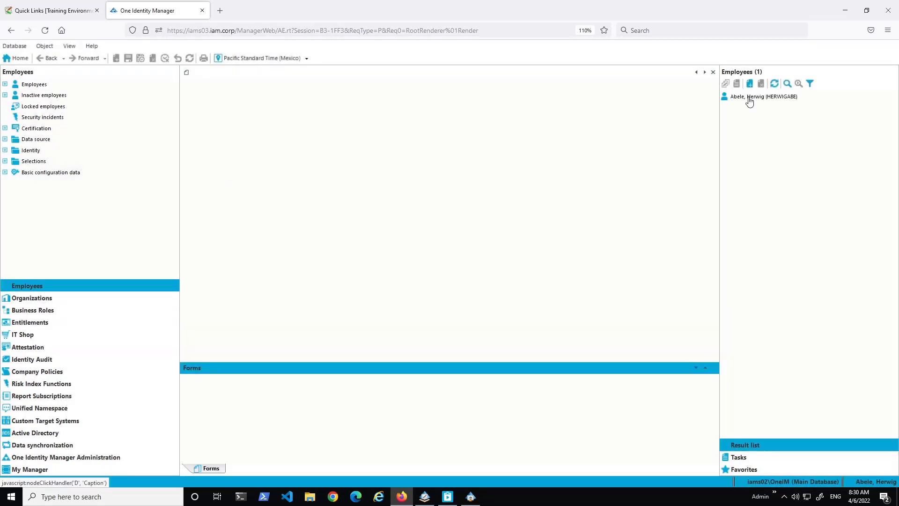
{"action": "left_click", "coordinate": [749, 98]}
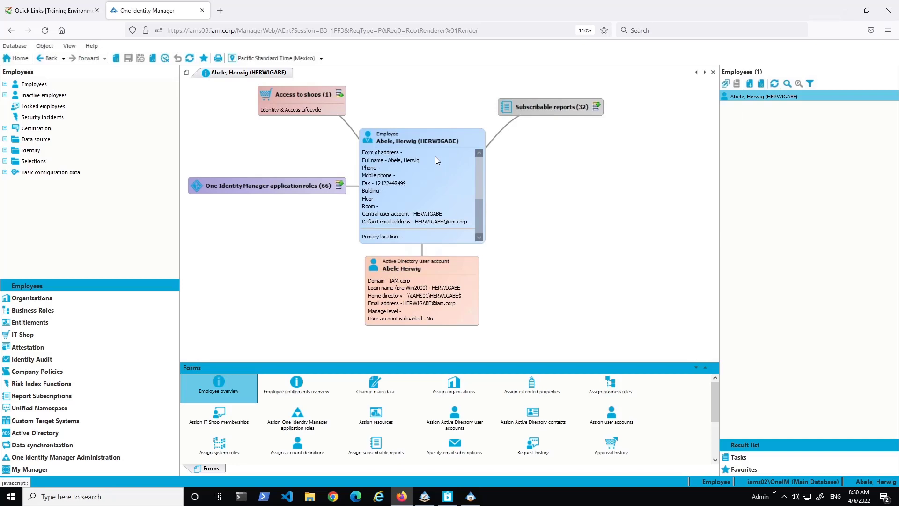
{"action": "left_click", "coordinate": [31, 86]}
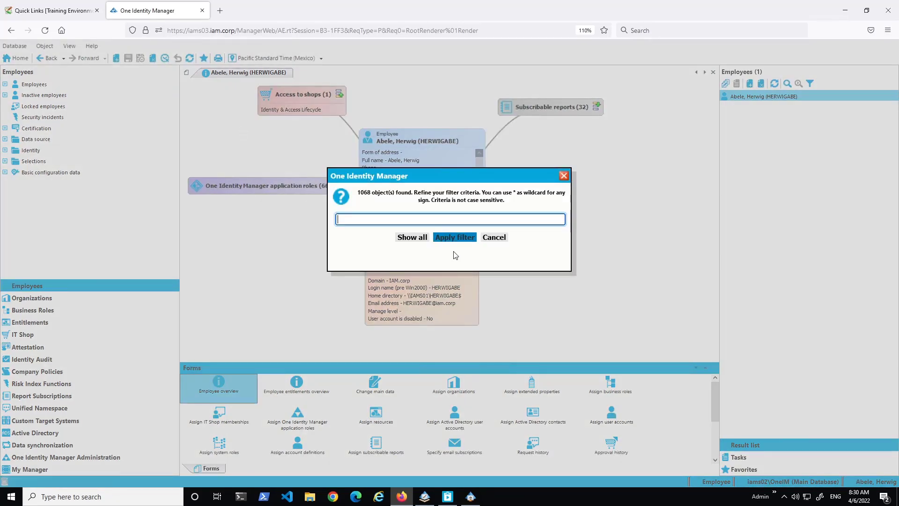
{"action": "left_click", "coordinate": [415, 238]}
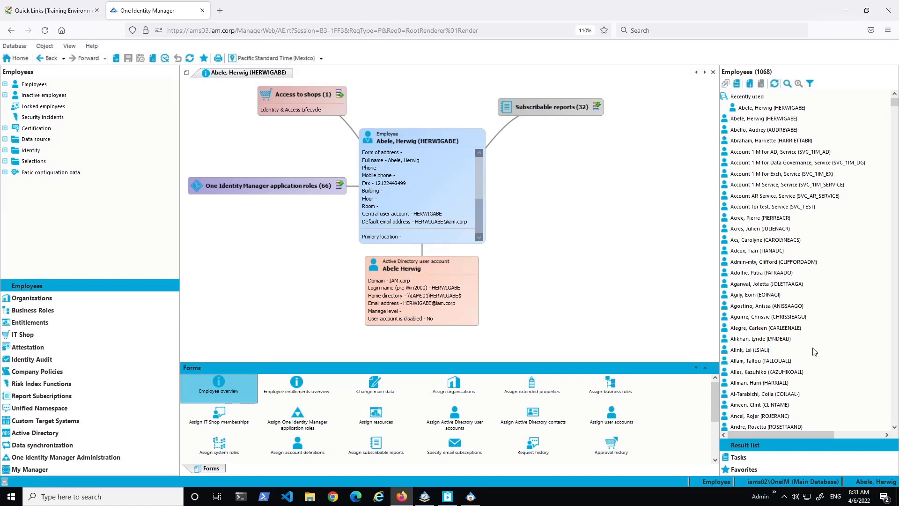